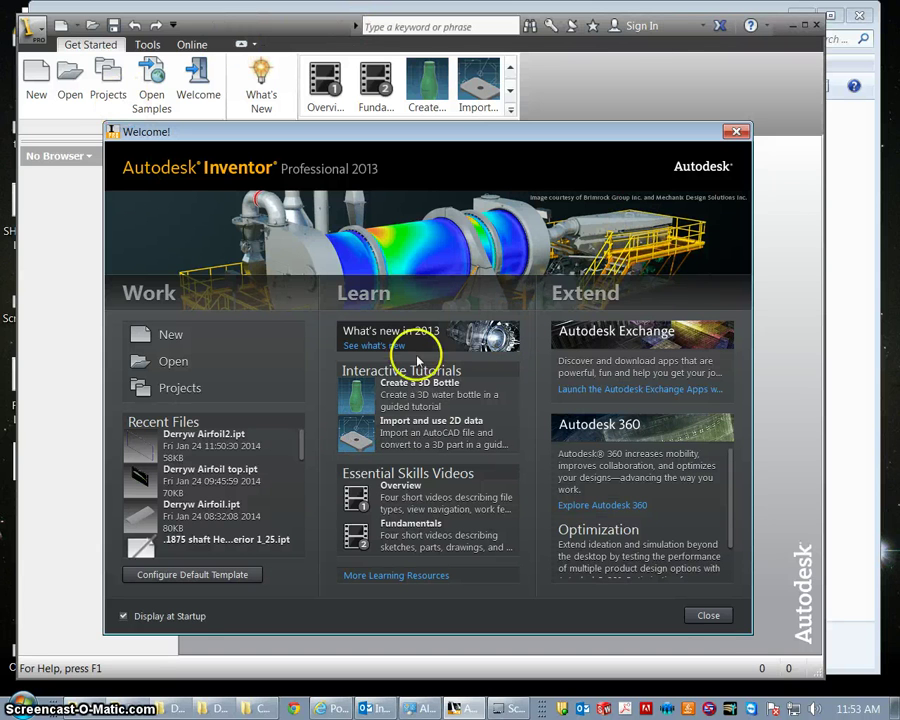
Check that Airfoil2 is the active project and open its Airfoil2 part file.
left_click(141, 389)
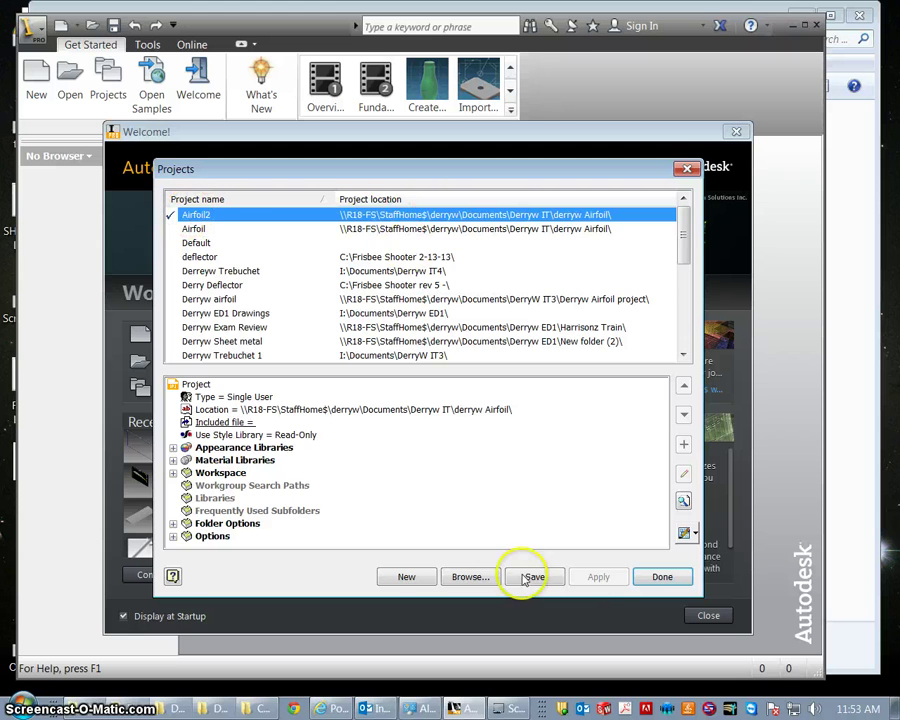
left_click(657, 577)
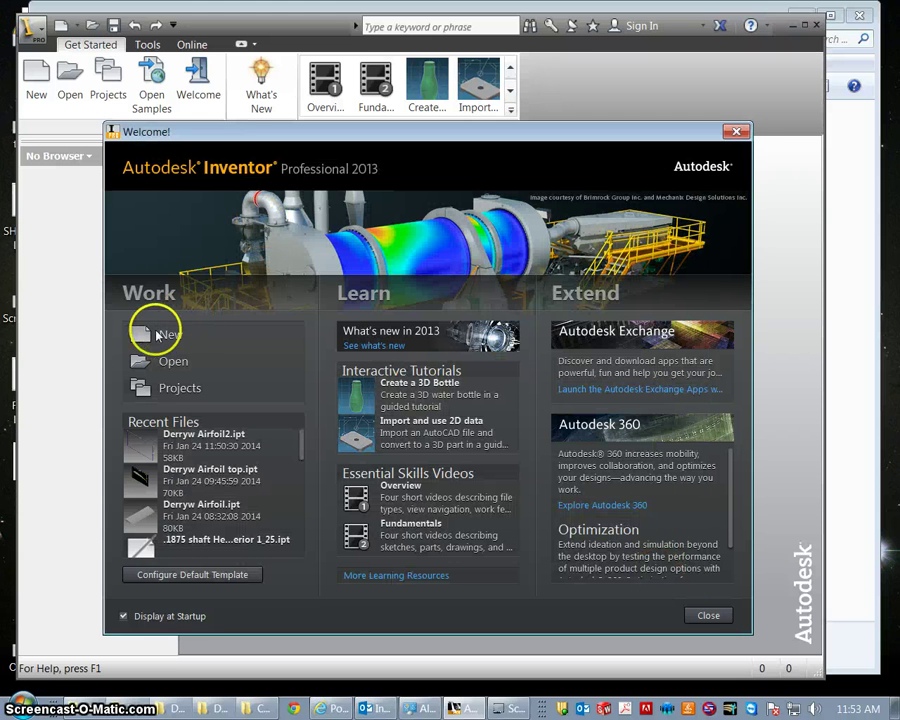
left_click(168, 364)
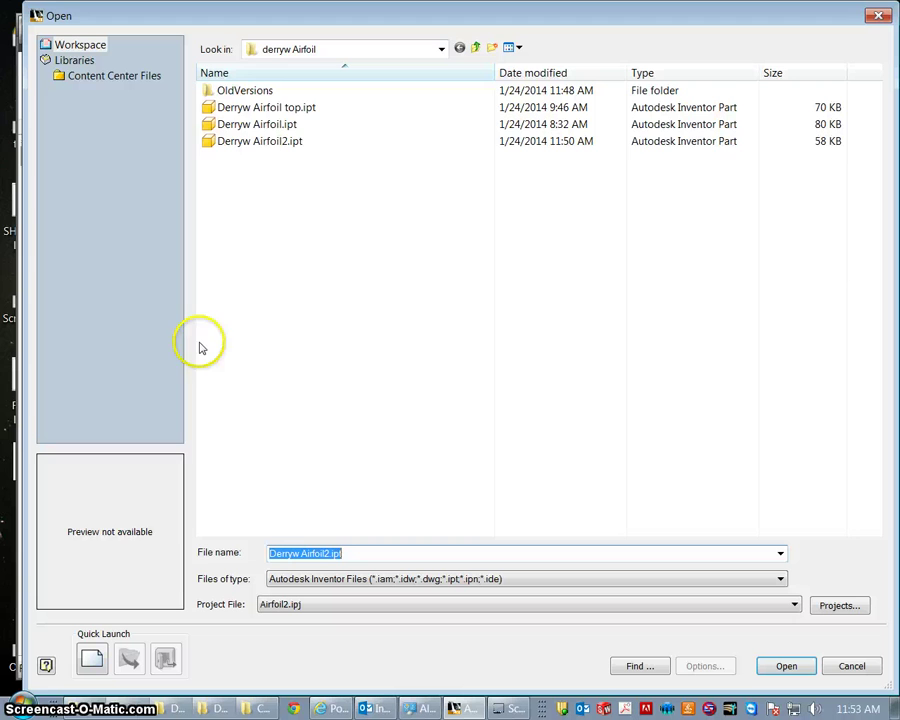
left_click(246, 143)
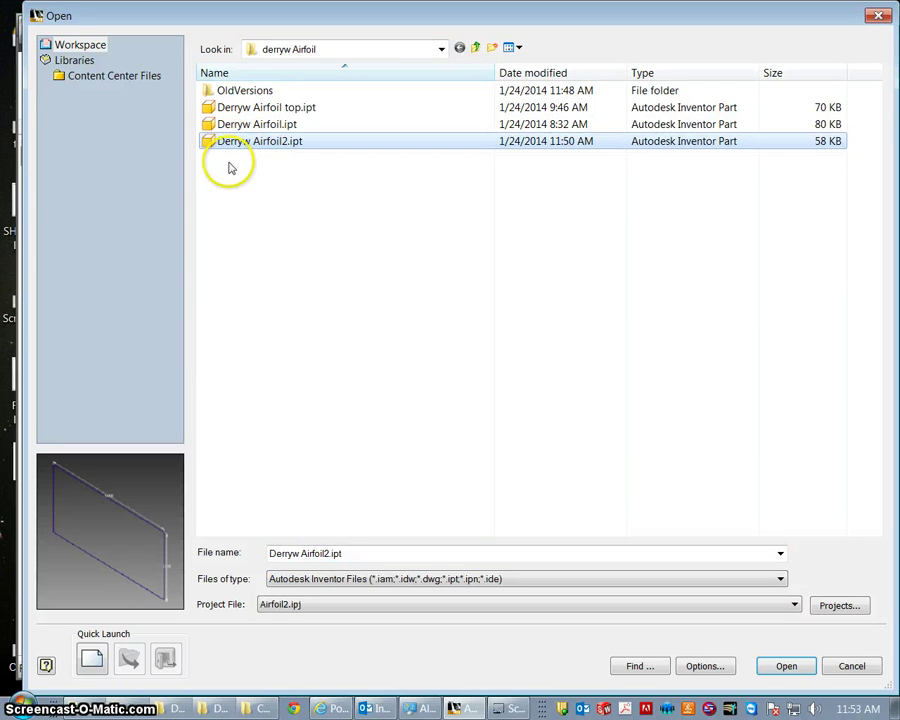
double_click(230, 143)
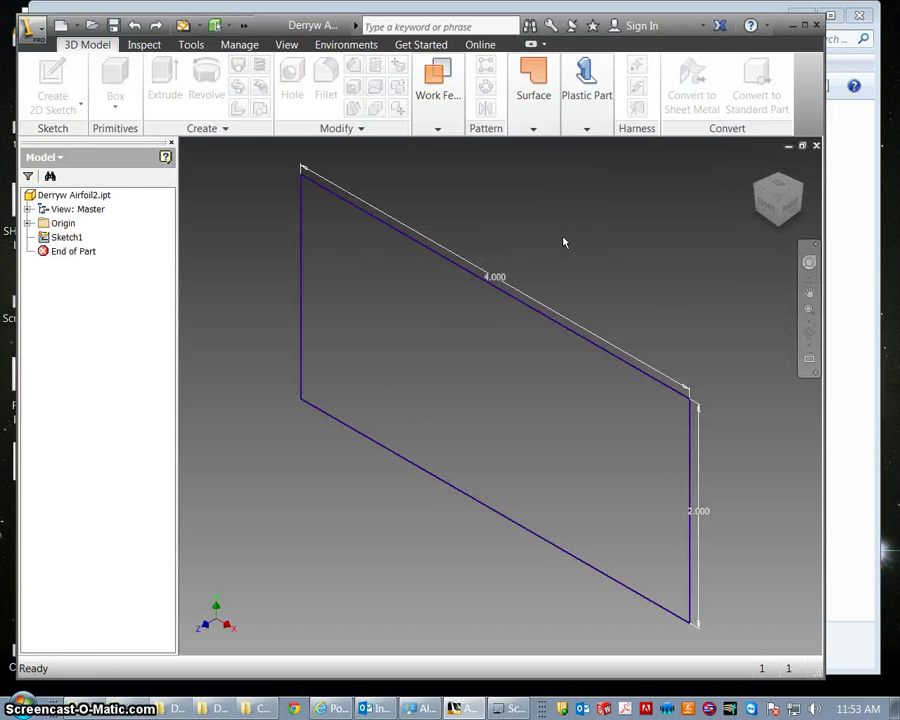
Open Sketch1, containing the dimensioned rectangle, for editing.
left_click(47, 238)
right_click(45, 240)
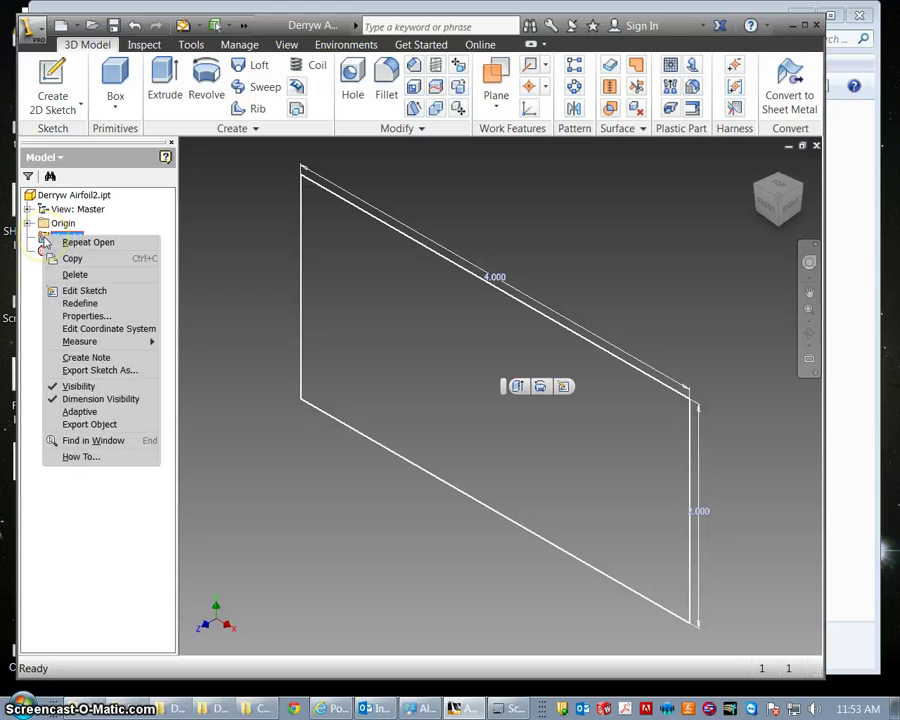
left_click(84, 291)
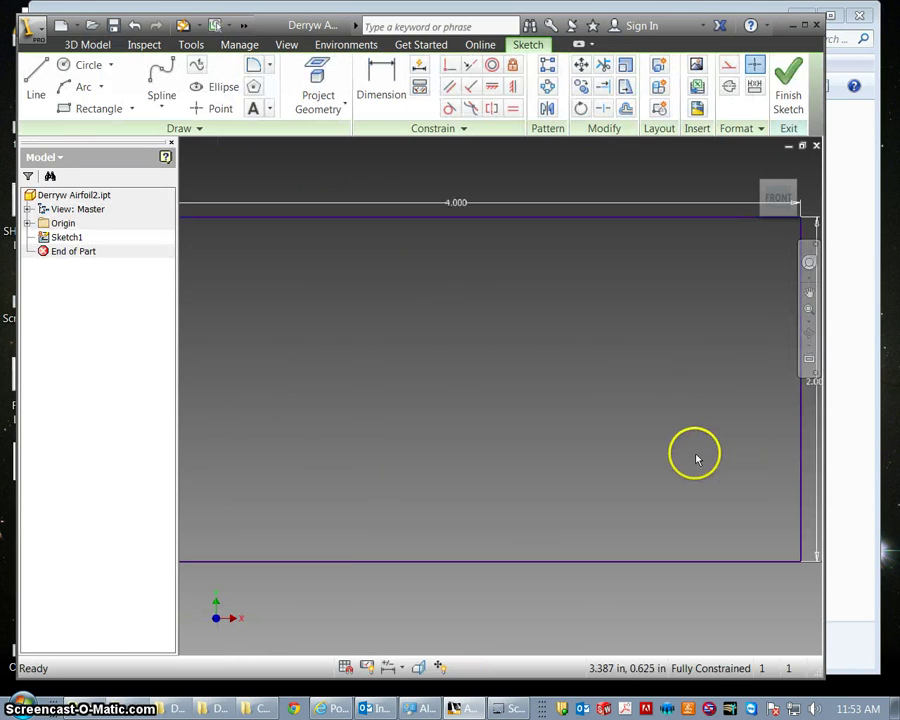
Insert the wing PNG image from the airfoil project folder into the sketch, placing it above and to the left of the rectangle.
scroll(689, 459, "up", 3)
middle_click_drag(684, 456, 618, 430)
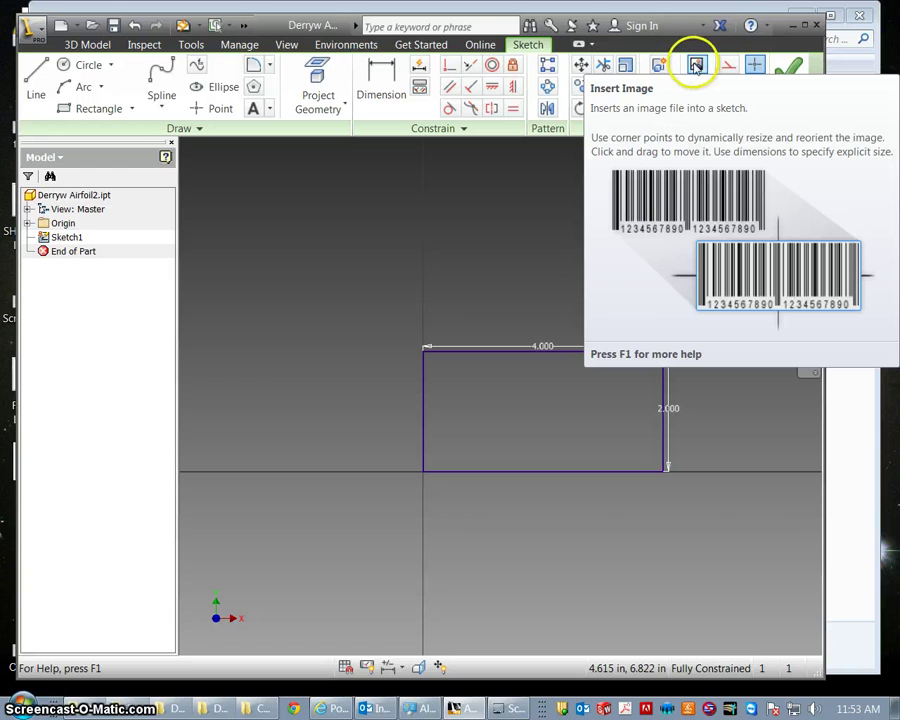
left_click(696, 66)
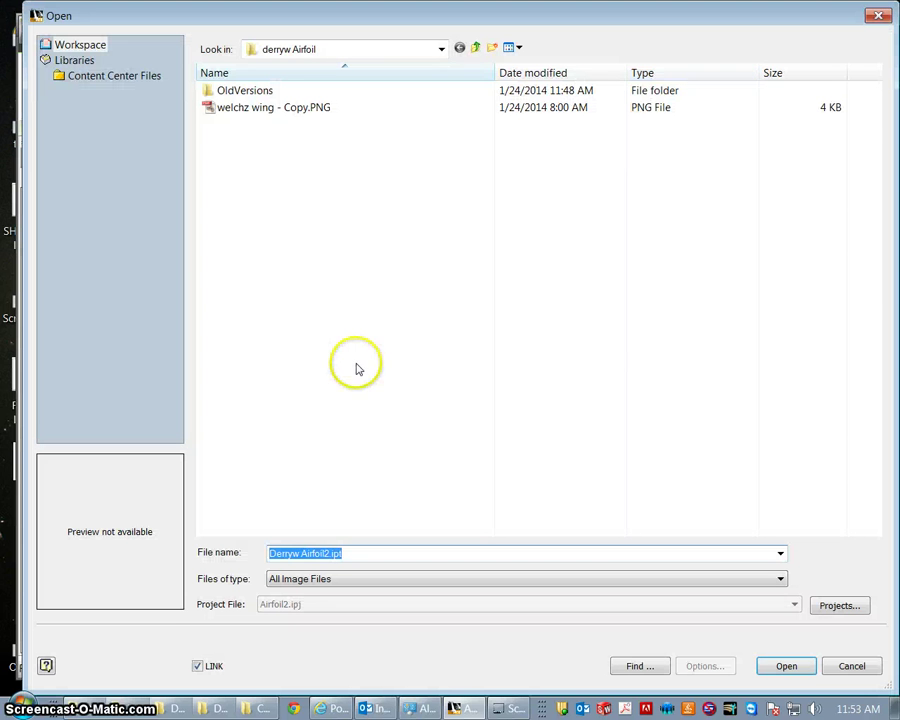
left_click(342, 52)
left_click(322, 163)
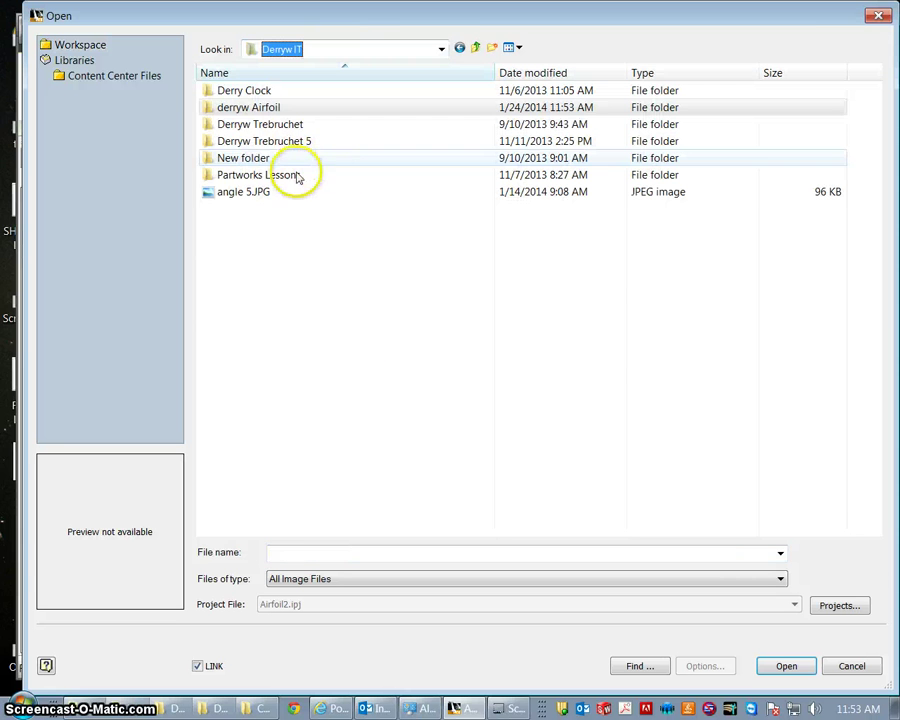
double_click(237, 108)
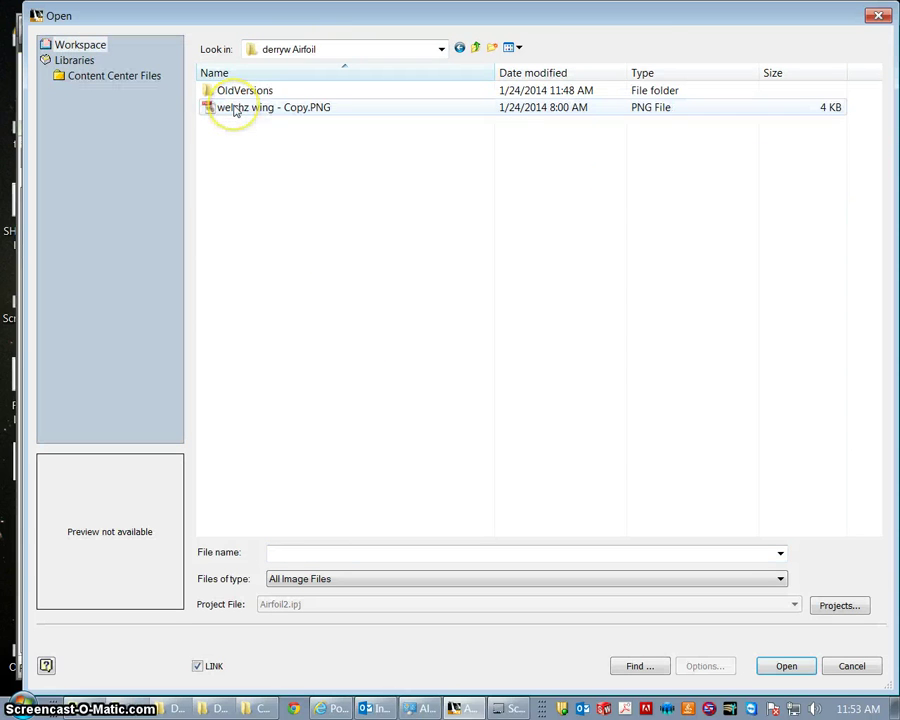
left_click(226, 108)
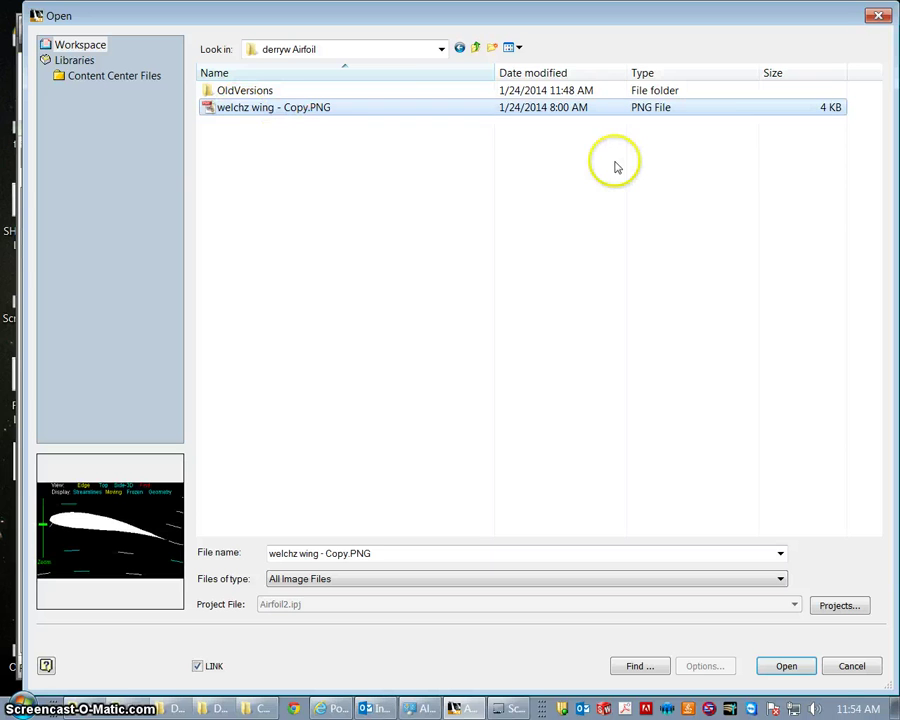
double_click(241, 112)
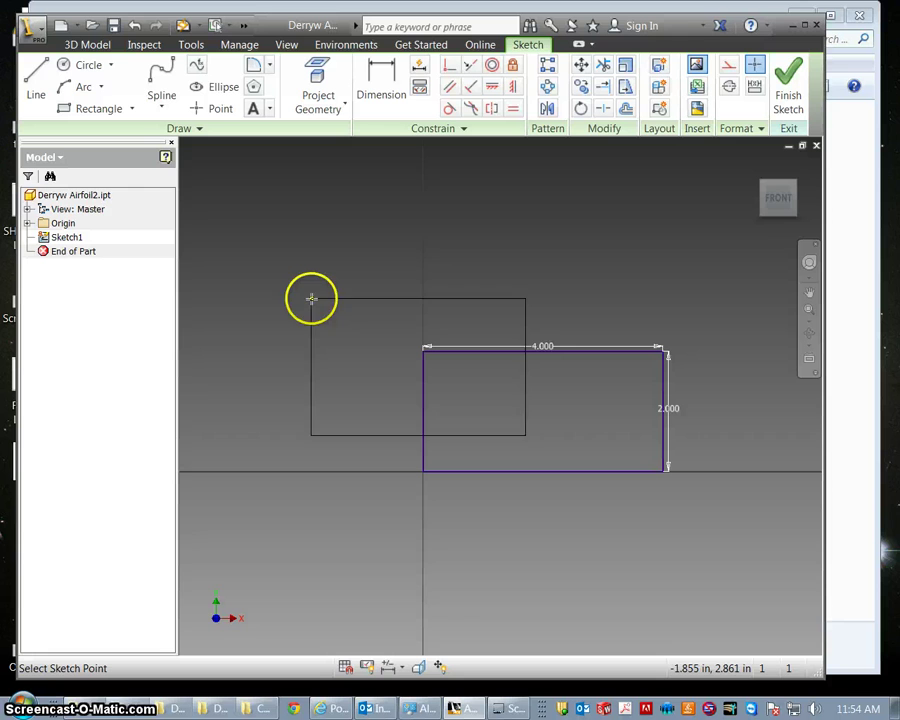
left_click(290, 250)
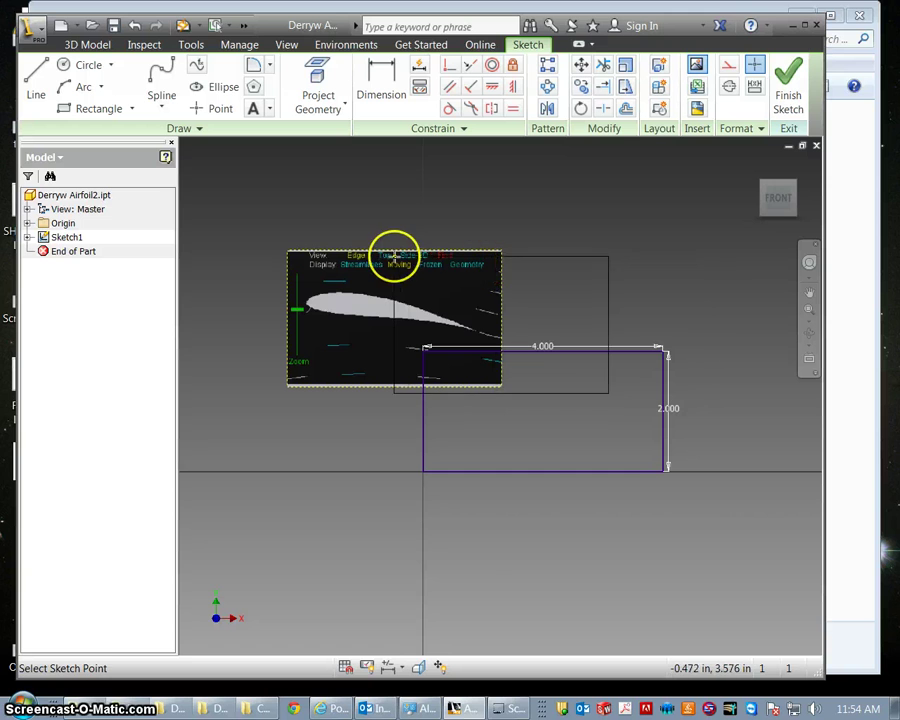
key("Escape")
Move and enlarge the inserted image so the airfoil profile spans nearly the full rectangle width and lies inside it.
left_click_drag(384, 264, 460, 334)
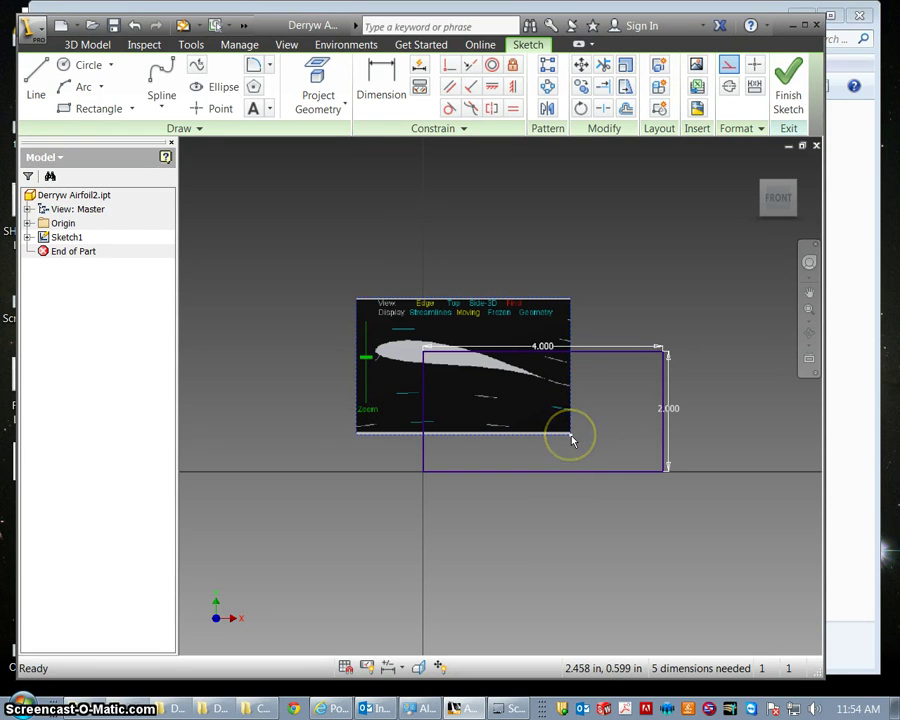
left_click_drag(572, 440, 612, 433)
left_click_drag(542, 404, 587, 459)
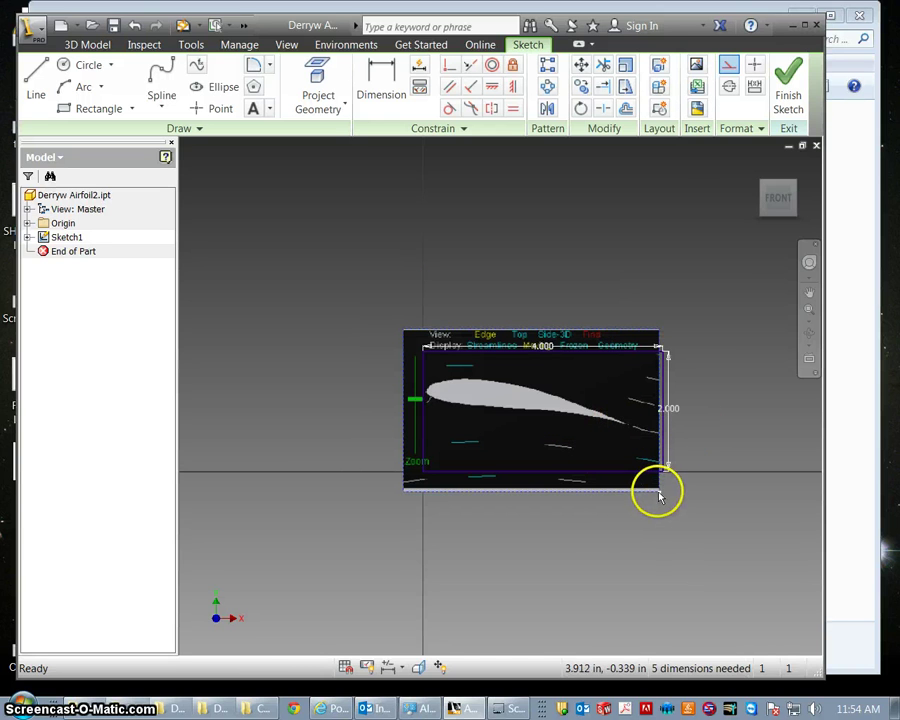
left_click_drag(661, 492, 687, 488)
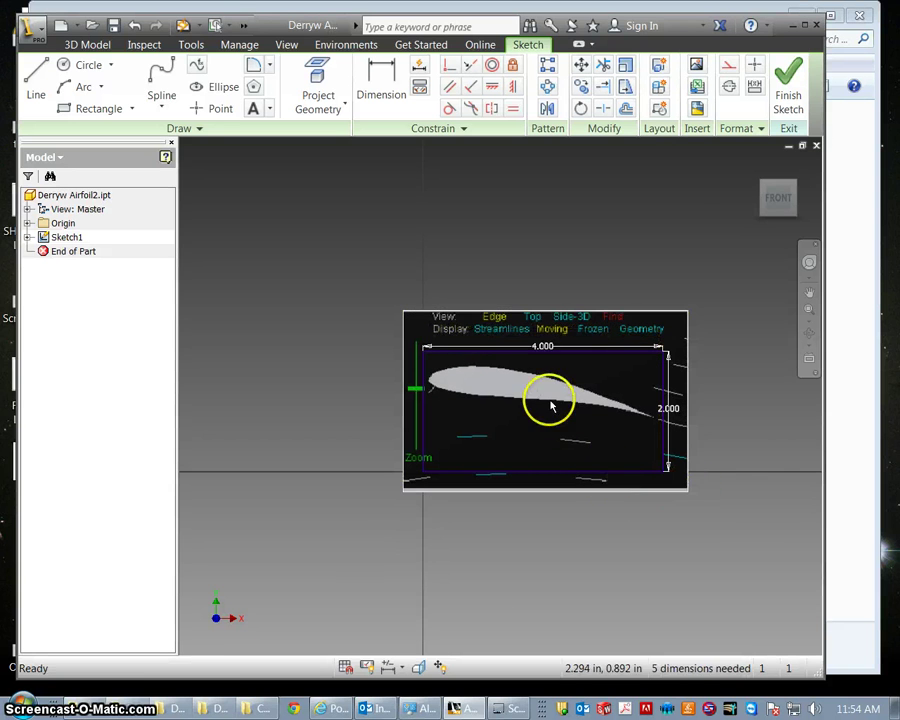
left_click_drag(551, 406, 551, 421)
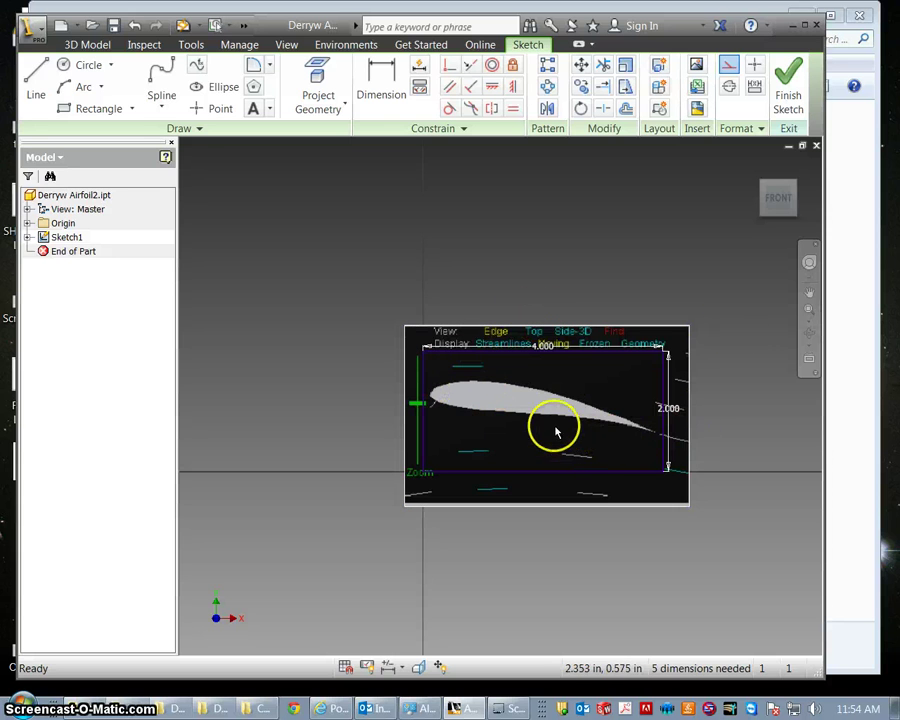
Trace the airfoil with a closed interpolation spline from the nose over the upper edge to the tail and back along the underside.
scroll(582, 465, "down", 3)
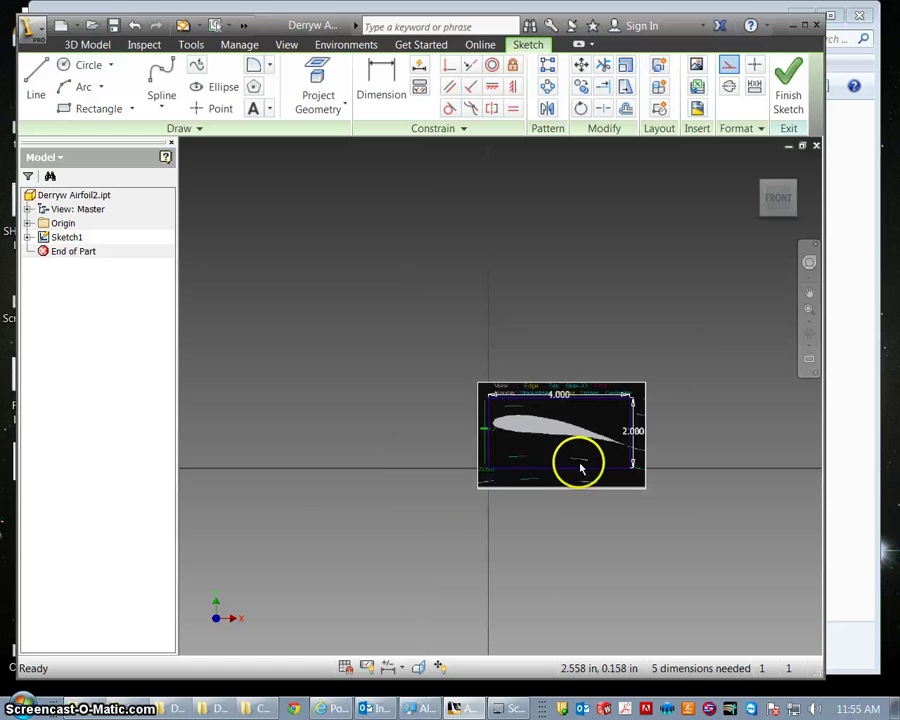
scroll(578, 467, "up", 4)
scroll(575, 468, "up", 4)
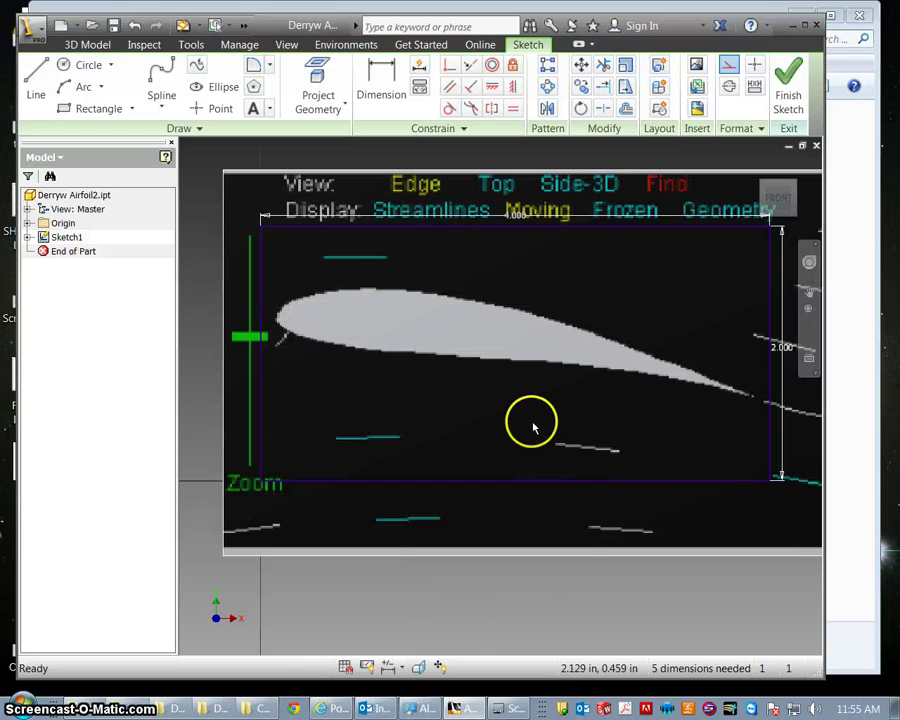
mouse_move(533, 428)
middle_mouse_down()
mouse_move(518, 434)
mouse_move(516, 470)
middle_mouse_up()
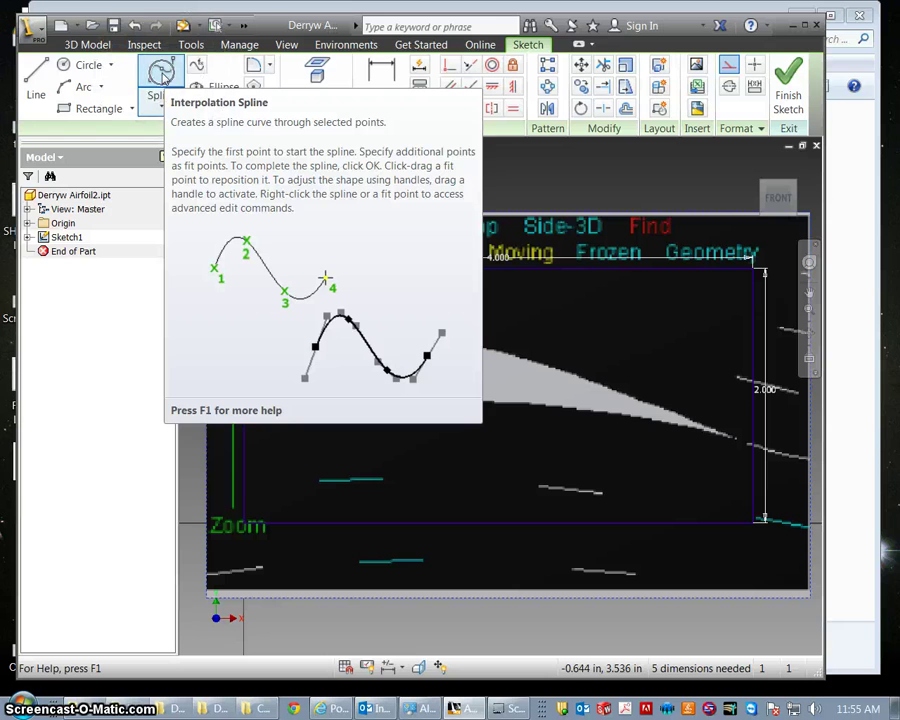
left_click(161, 77)
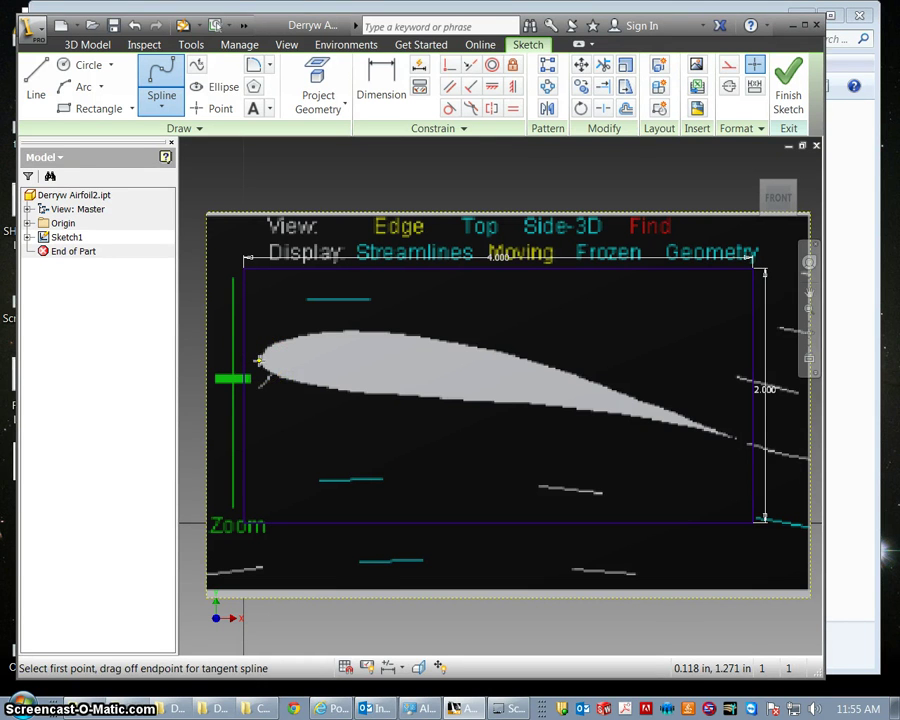
left_click(283, 352)
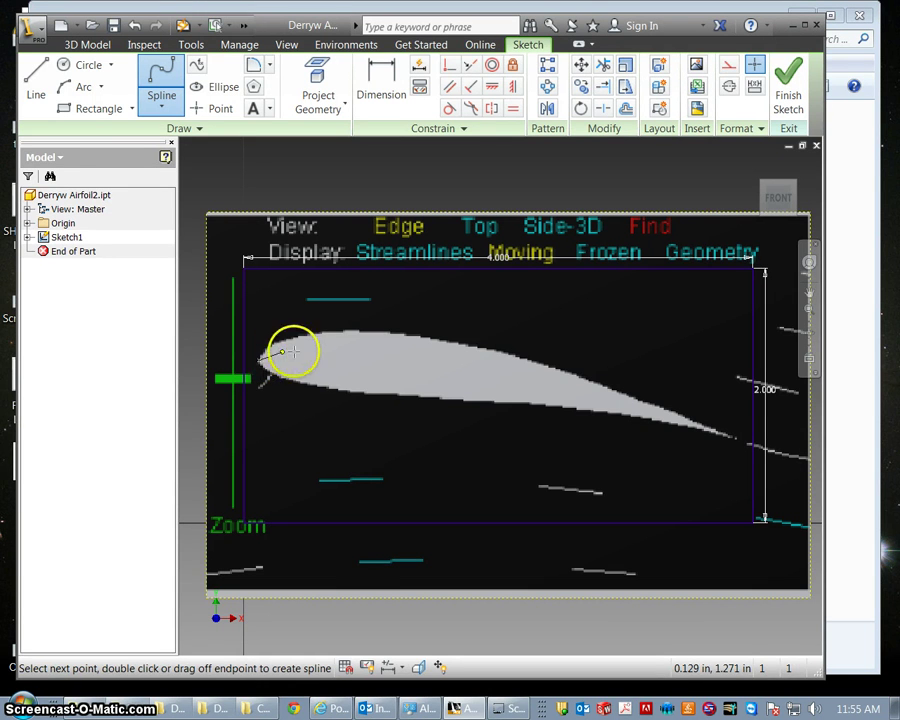
left_click(375, 332)
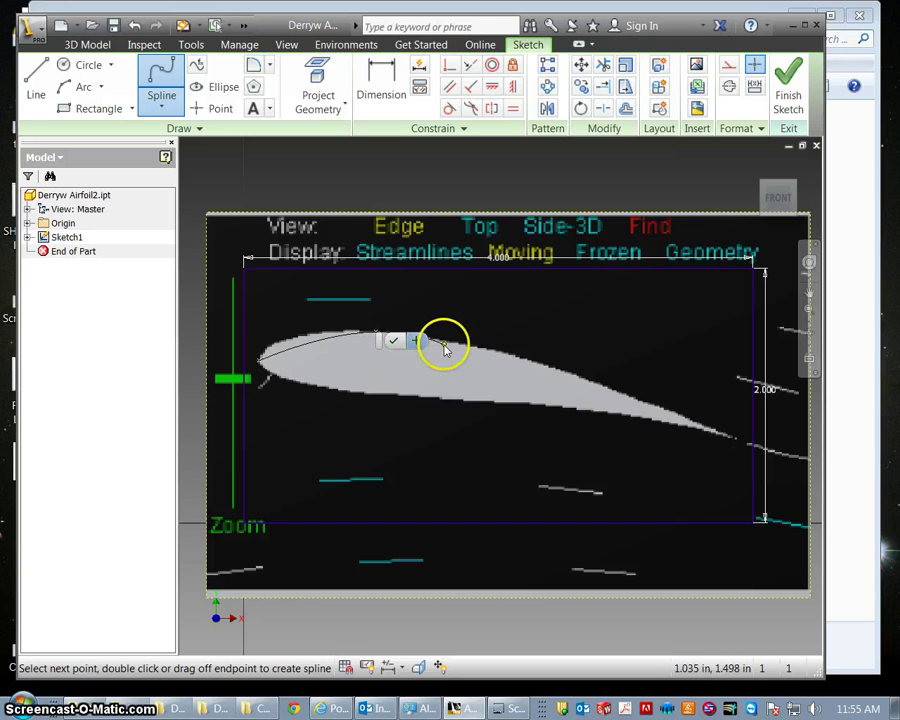
left_click(737, 437)
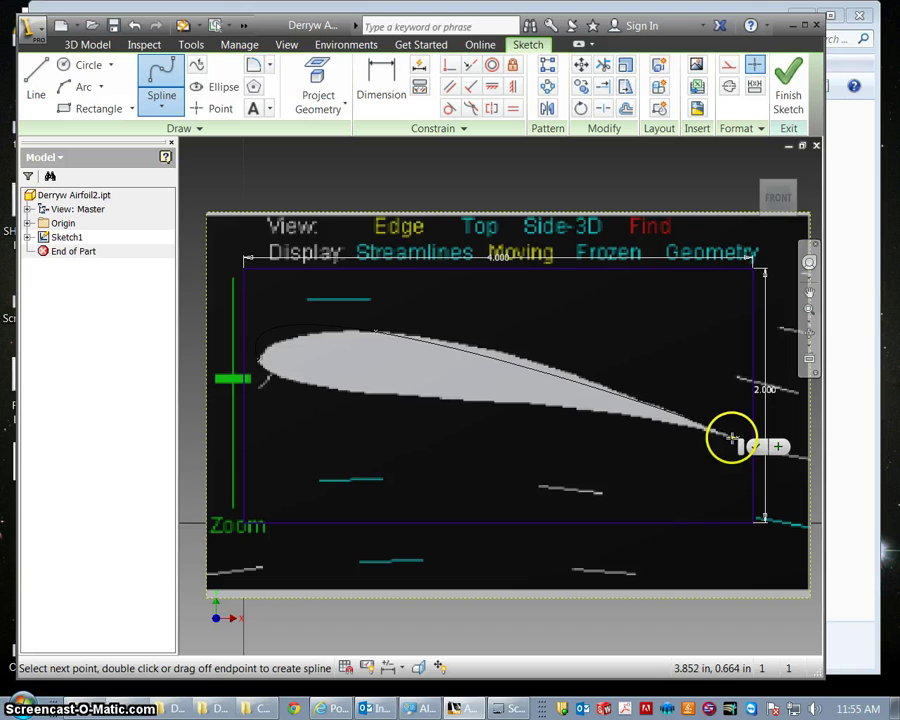
left_click(589, 411)
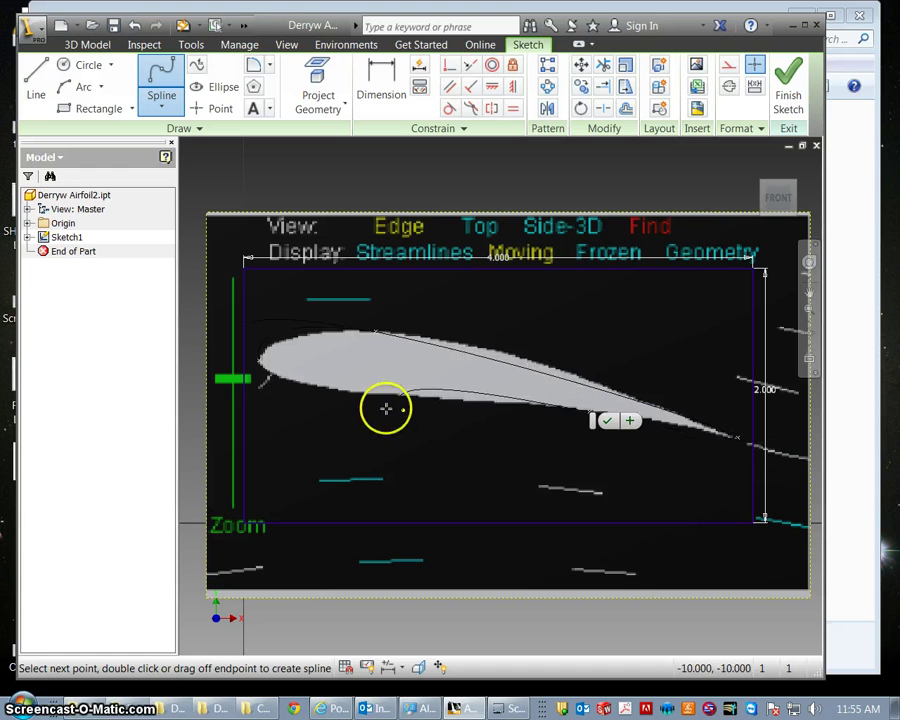
left_click(335, 392)
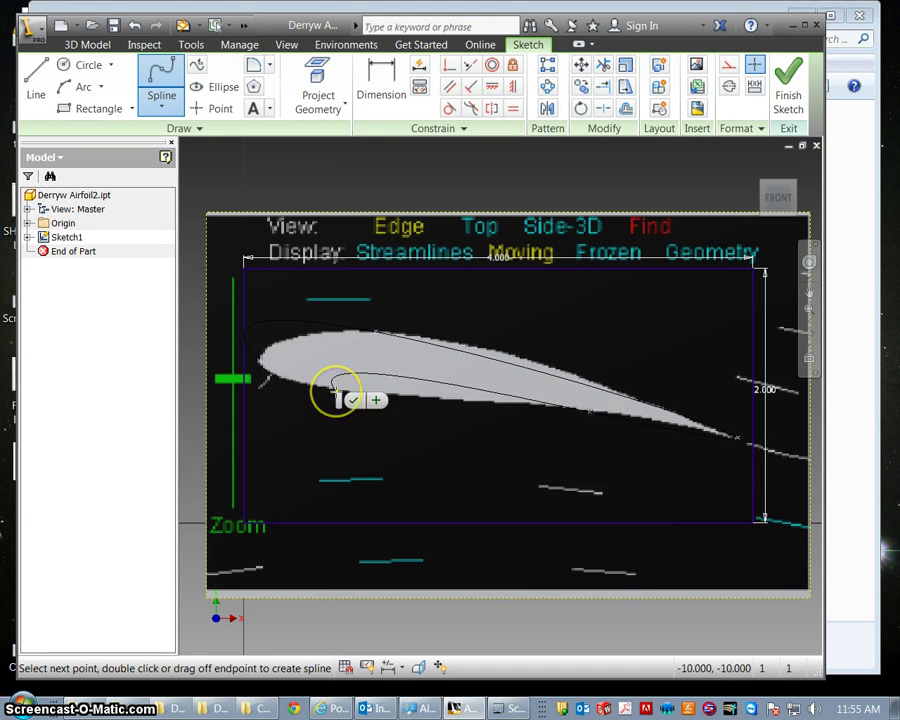
left_click(258, 362)
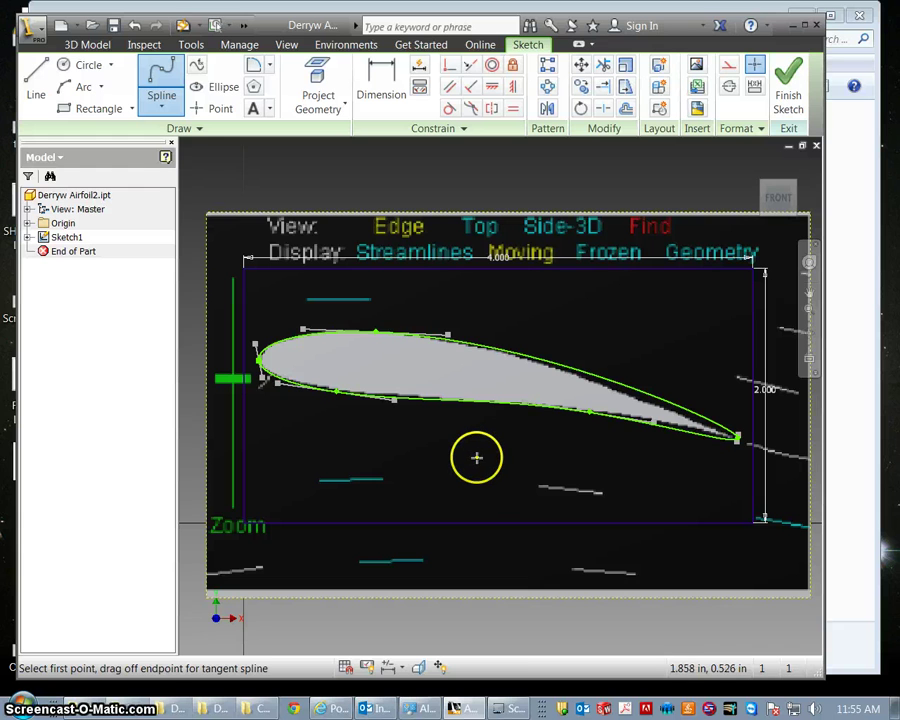
key("Escape")
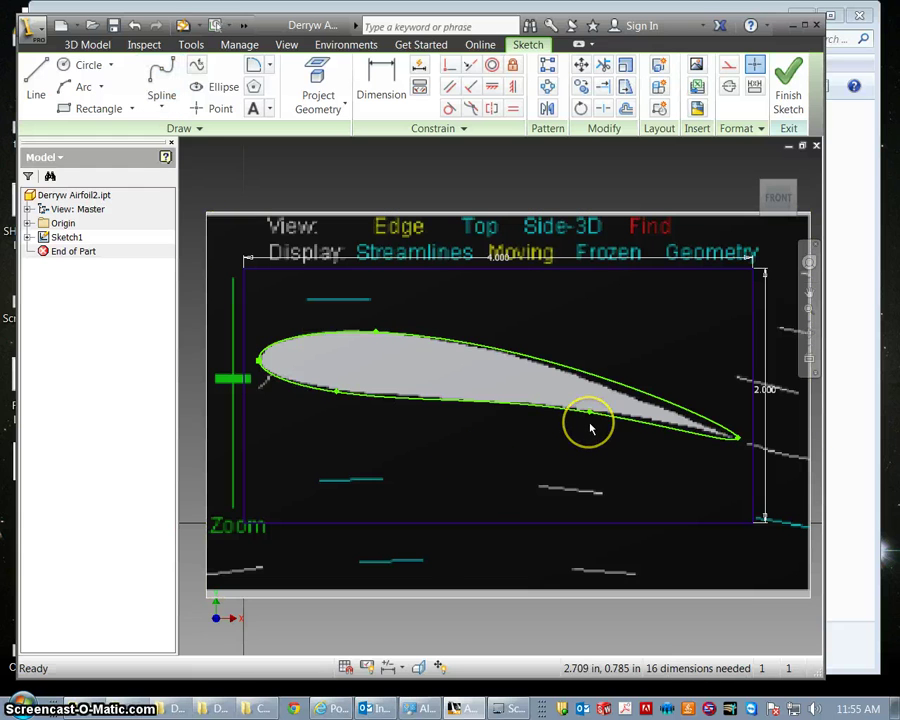
Reshape the spline by moving its rear underside fit point toward the tail and its upper fit point toward the nose.
scroll(589, 424, "down", 1)
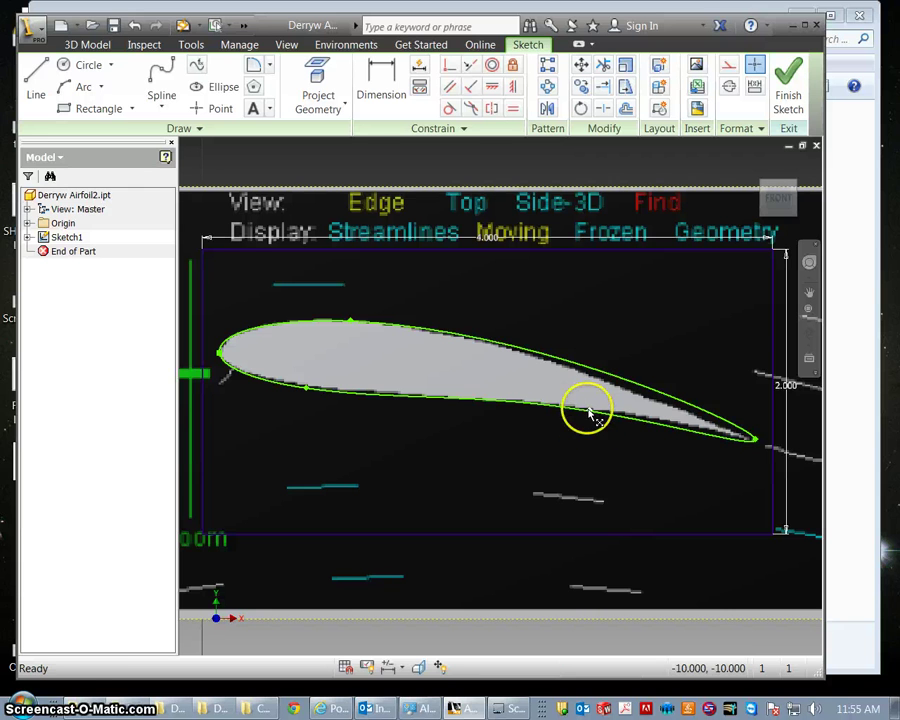
left_click(588, 413)
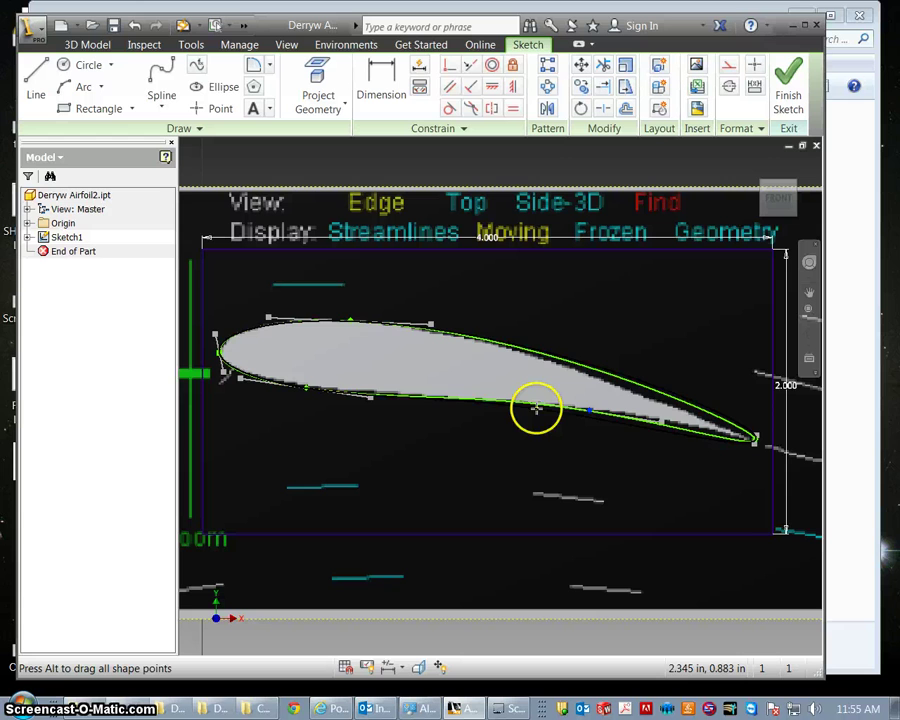
left_click_drag(536, 408, 622, 416)
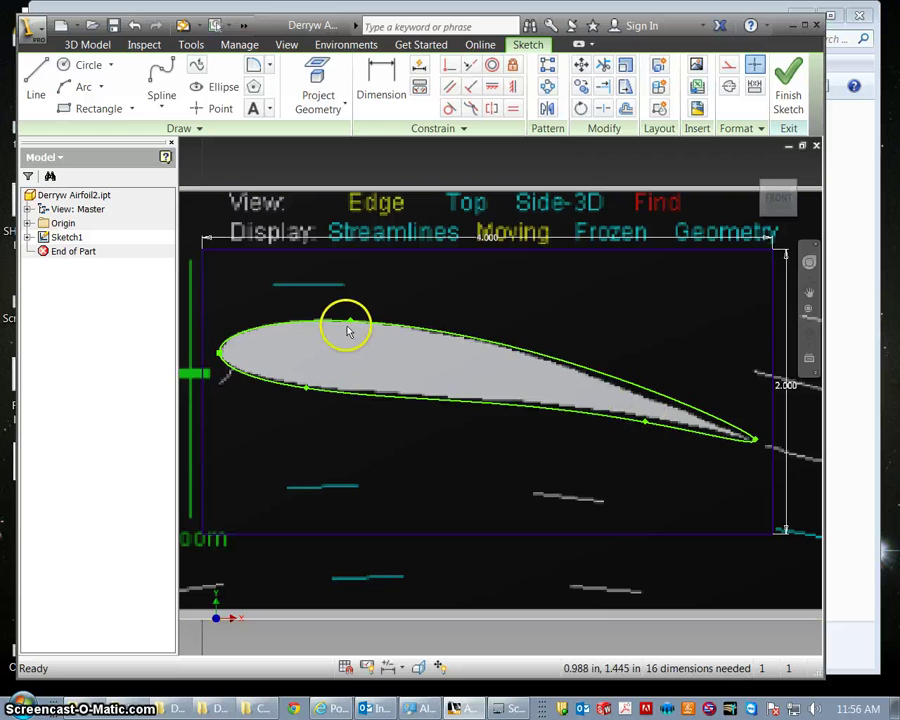
left_click_drag(346, 320, 370, 320)
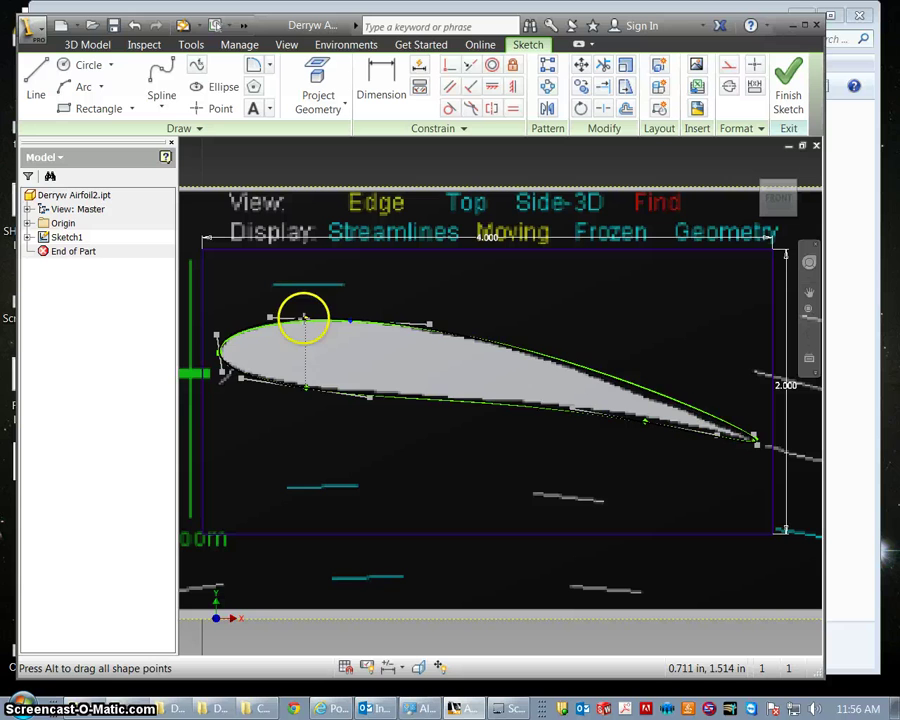
left_click_drag(304, 318, 290, 315)
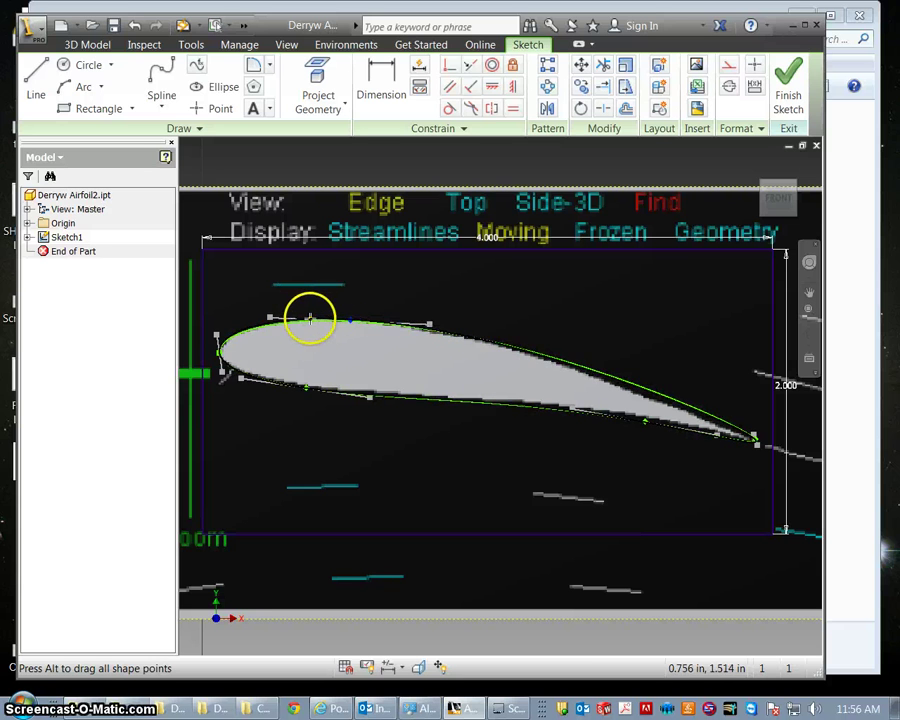
left_click(340, 333)
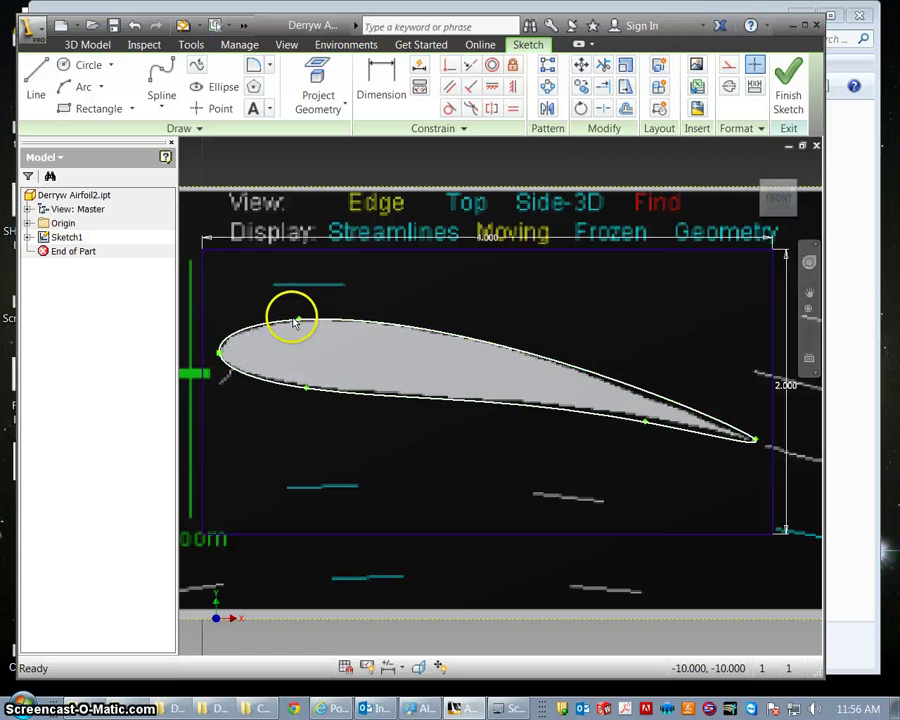
Tighten the spline to the pictured airfoil by nudging its upper and front underside fit points and shifting the rear underside point farther toward the tail.
mouse_move(296, 321)
left_mouse_down()
mouse_move(284, 327)
mouse_move(298, 321)
left_mouse_up()
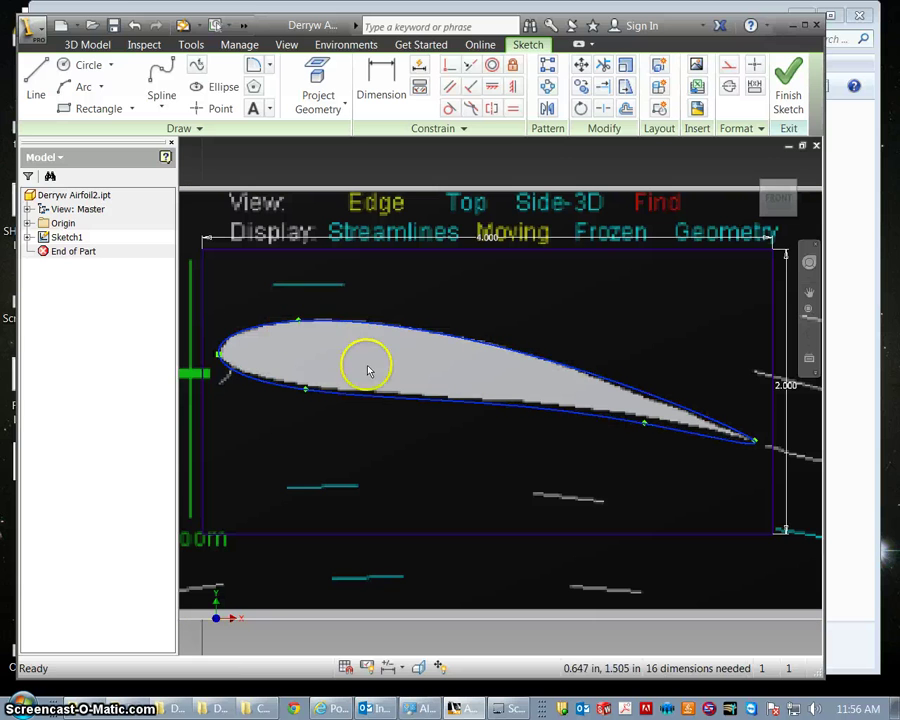
left_click(305, 390)
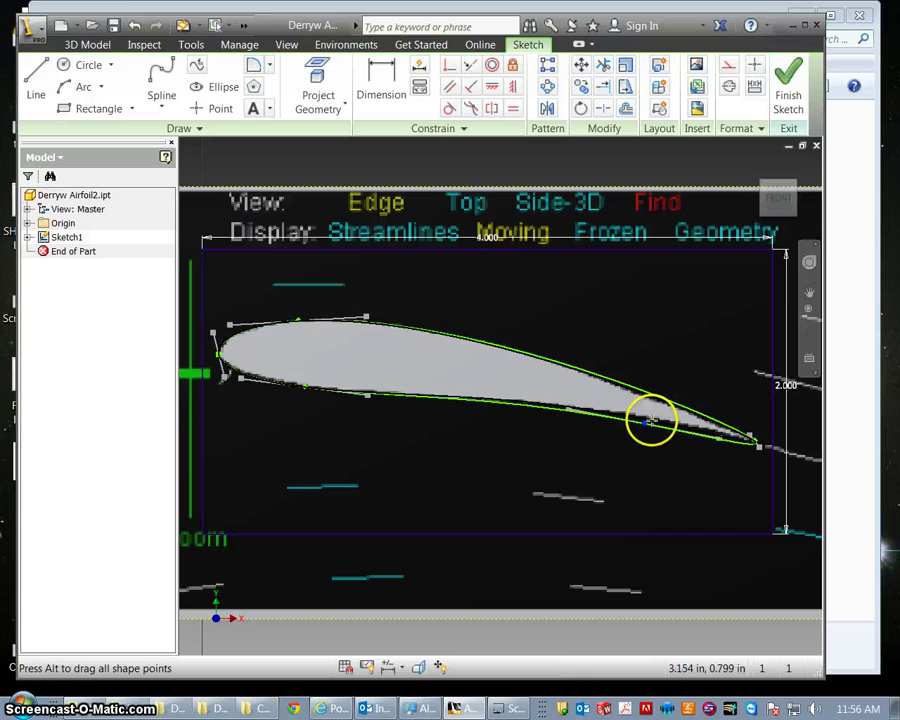
left_click(688, 426)
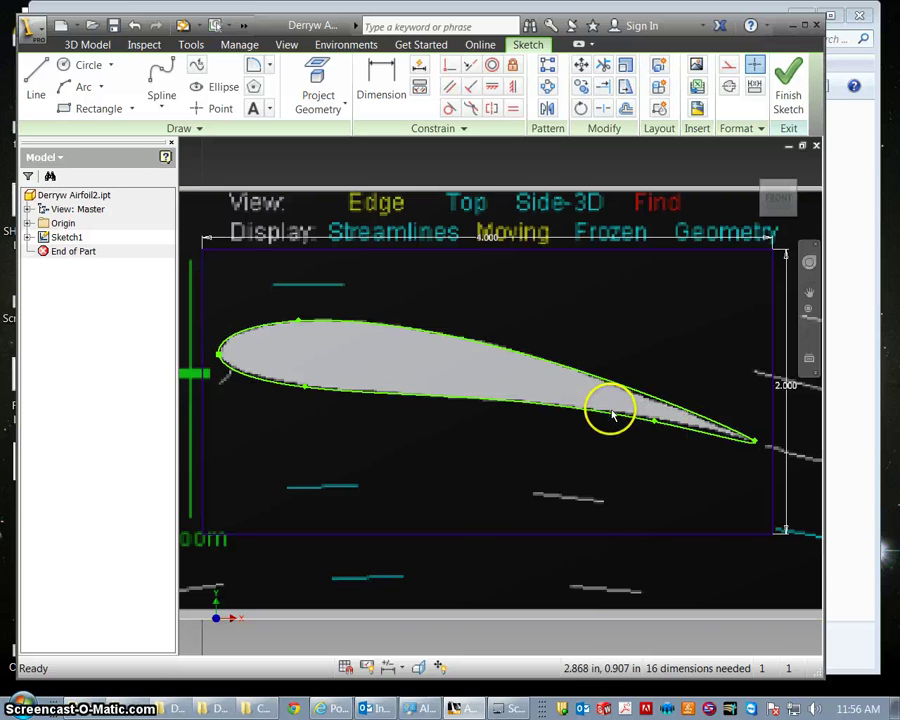
left_click(664, 422)
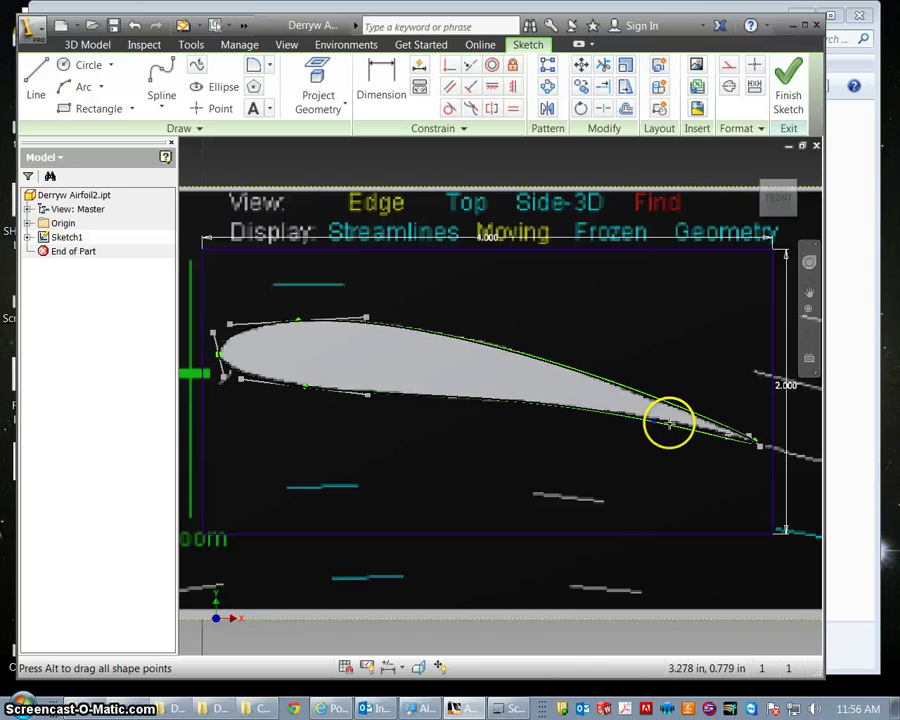
key("Escape")
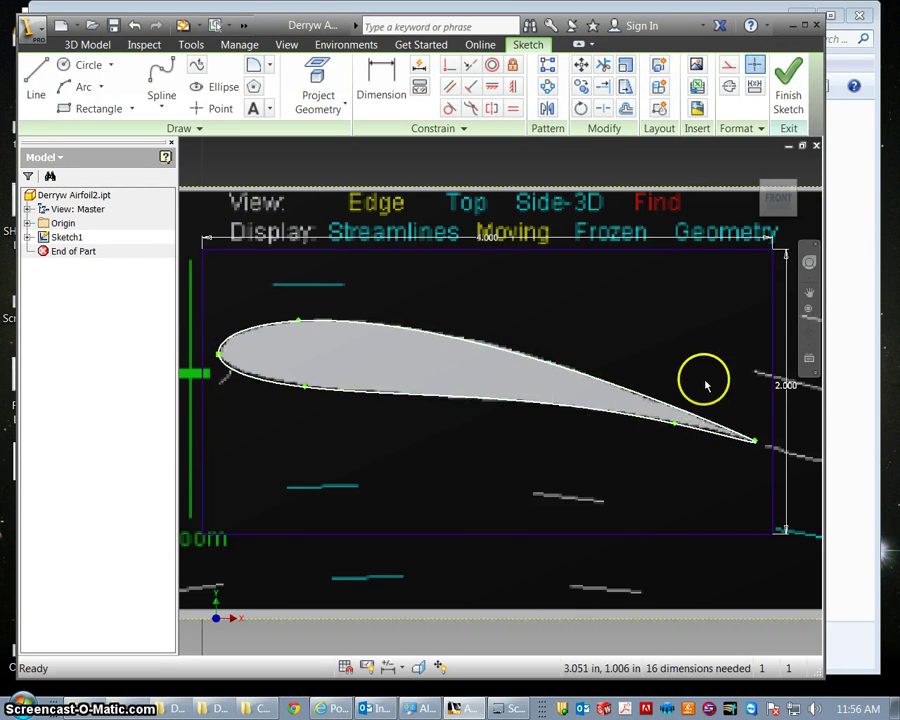
scroll(566, 438, "down", 3)
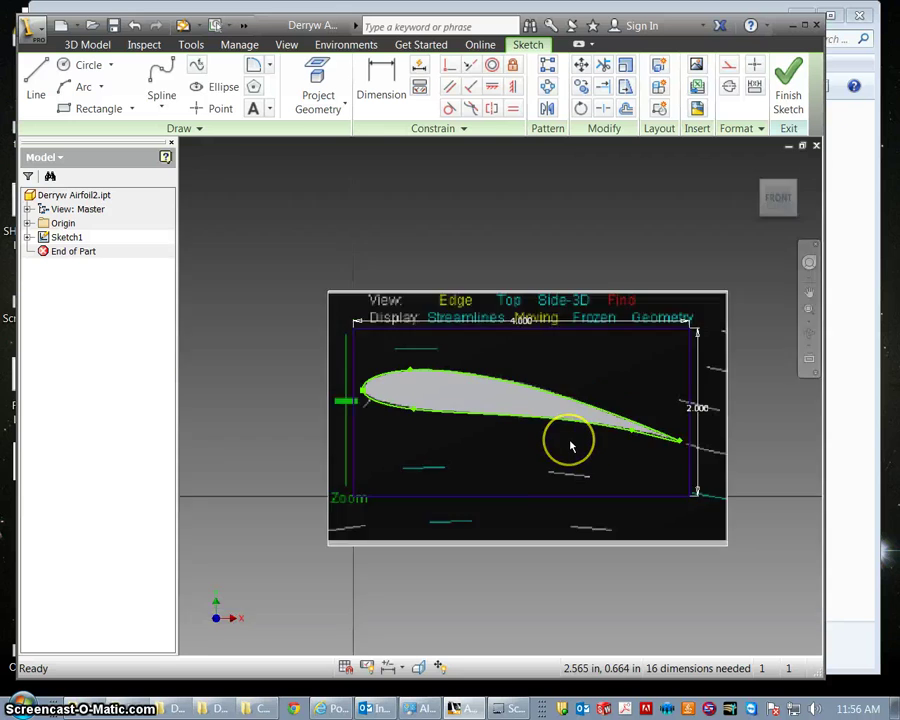
scroll(570, 442, "up", 4)
scroll(571, 446, "down", 2)
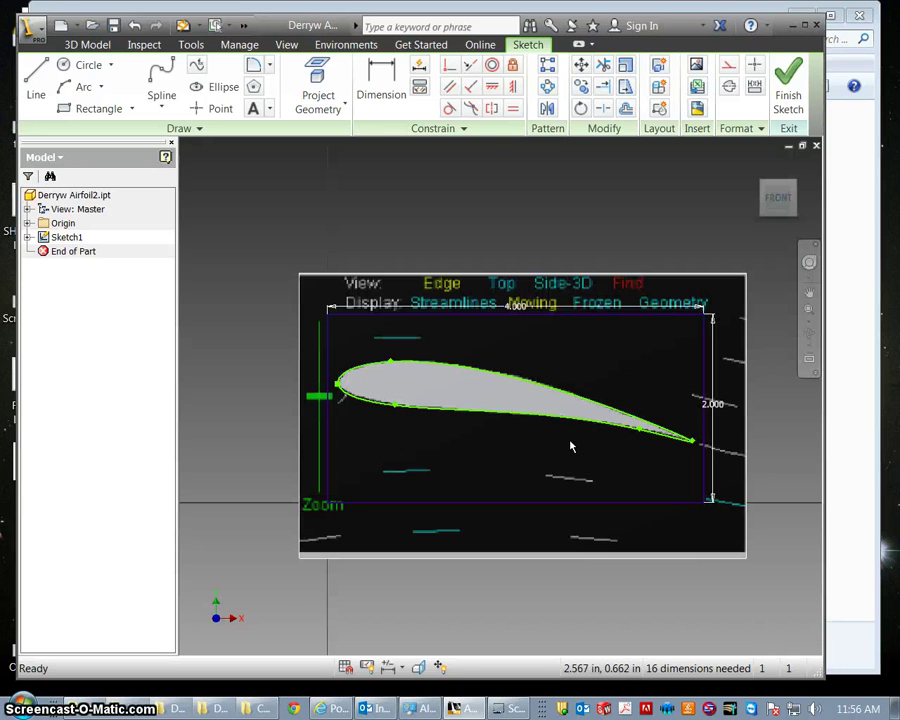
Finish the sketch and extrude only the closed airfoil profile by a distance into a long solid wing, leaving out the surrounding rectangle.
left_click(789, 88)
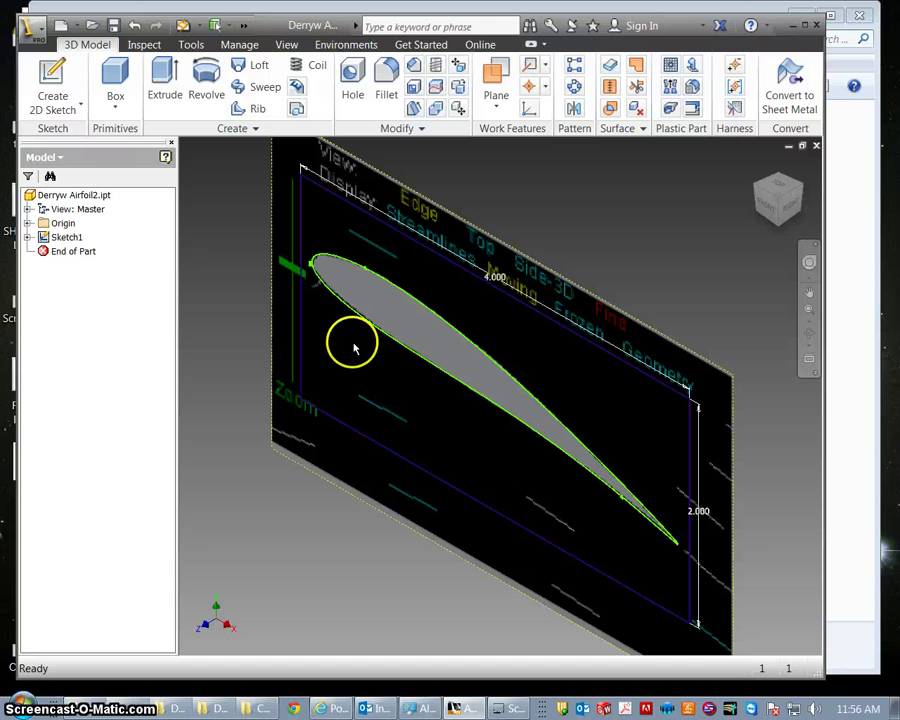
left_click(461, 293)
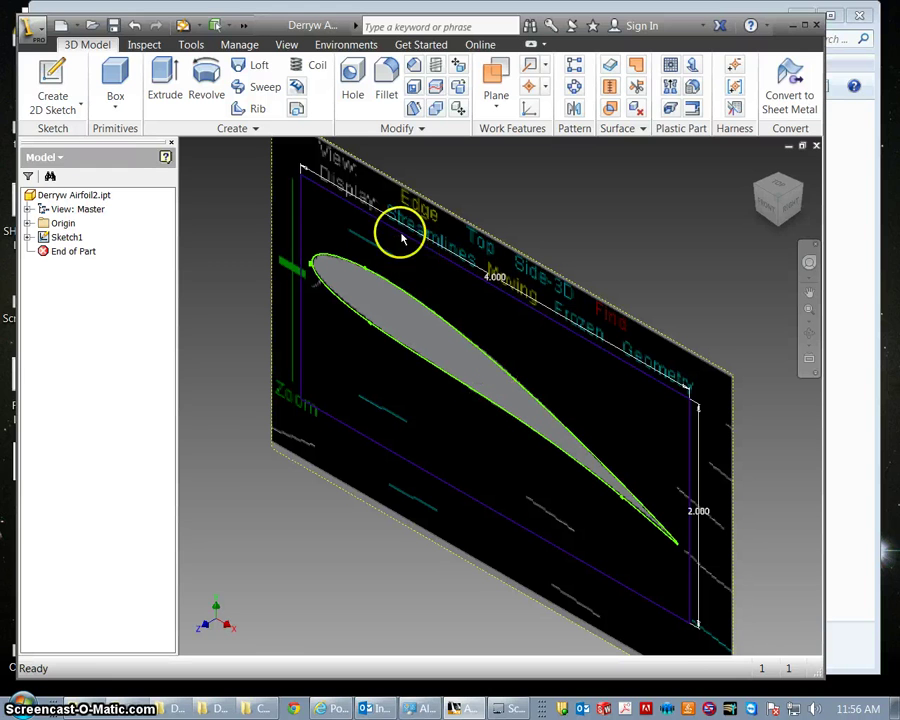
left_click(166, 80)
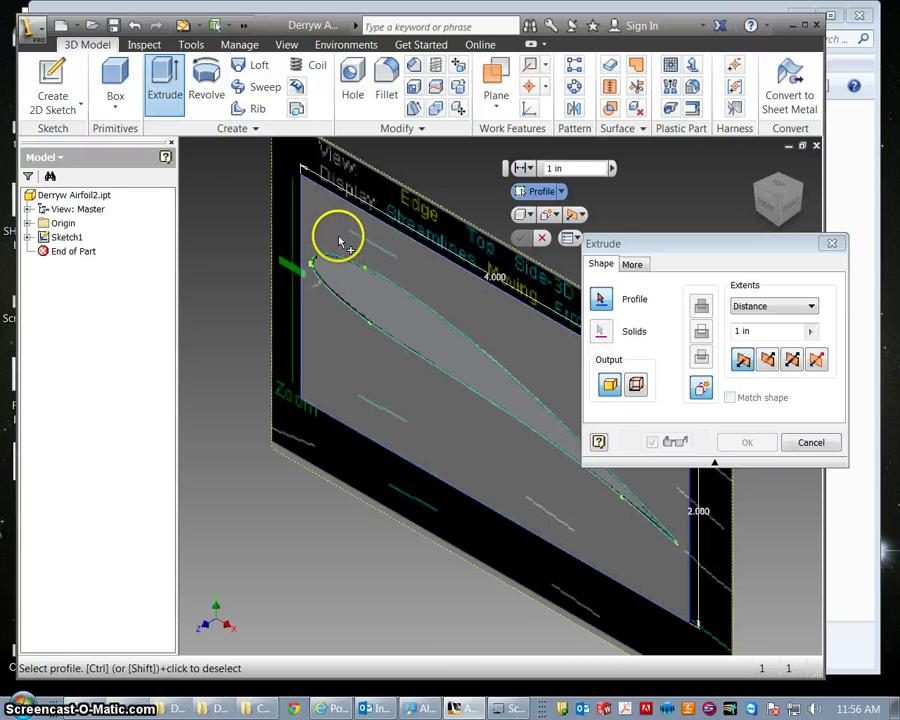
left_click(342, 272)
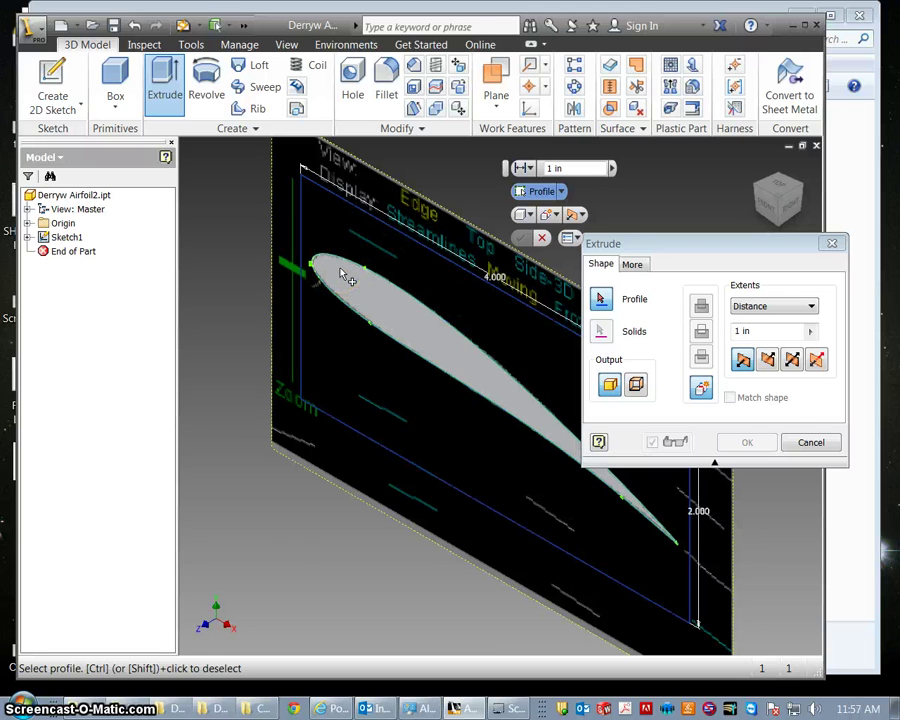
left_click(761, 332)
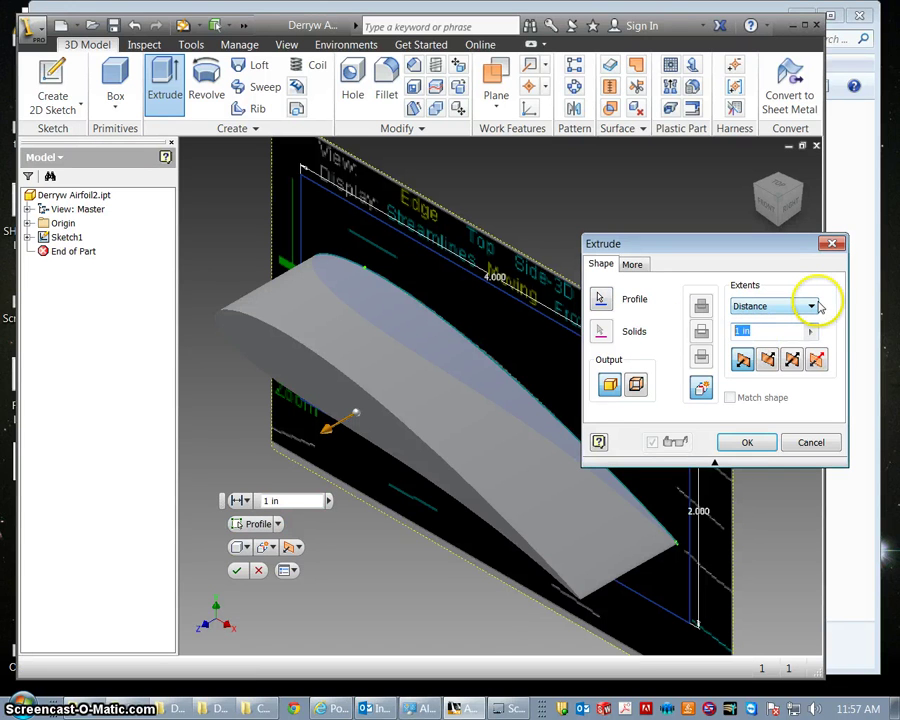
left_click(745, 443)
Save the extruded wing part under its current file name.
scroll(690, 490, "down", 5)
scroll(680, 502, "up", 3)
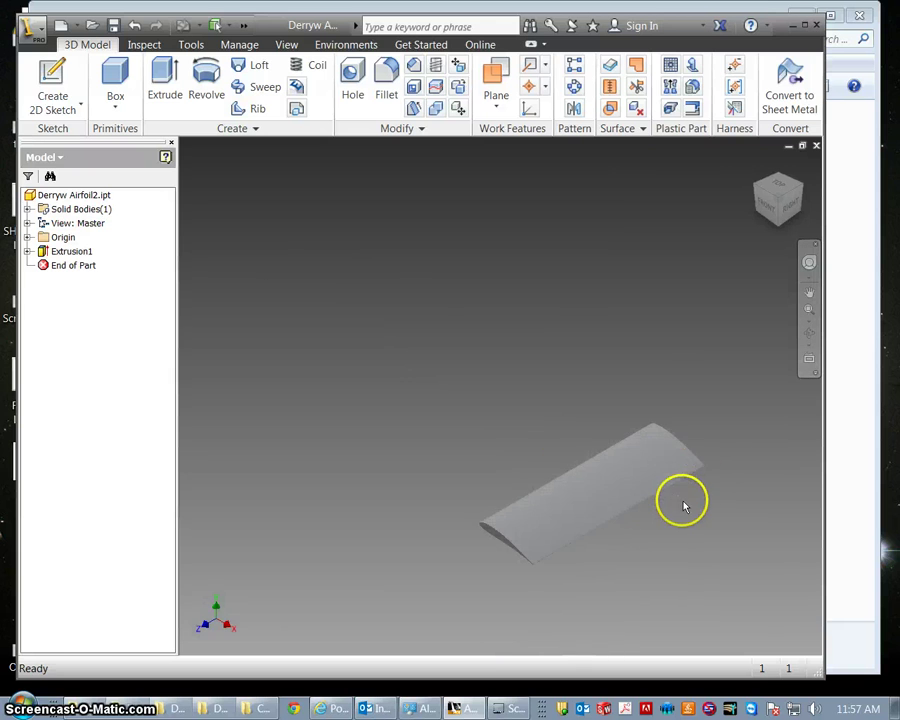
left_click_drag(669, 468, 620, 295)
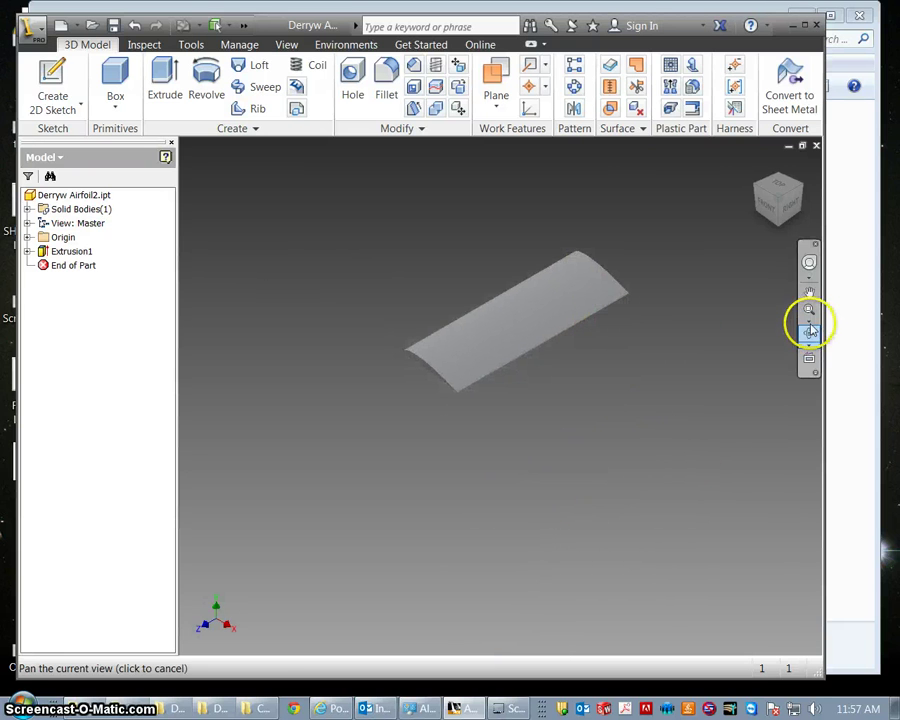
left_click(809, 334)
left_click_drag(514, 346, 485, 370)
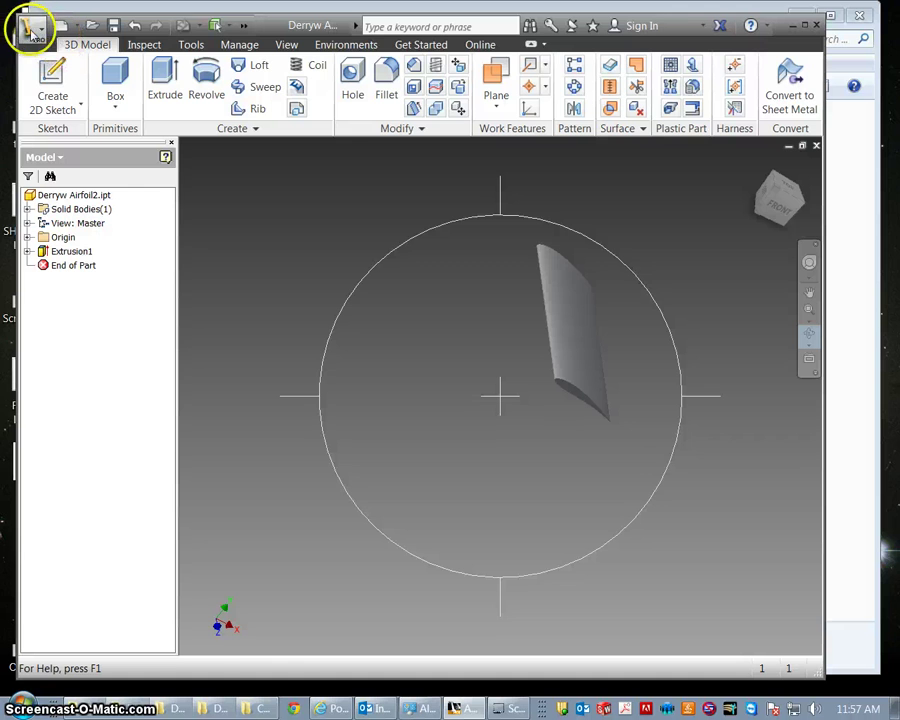
left_click(34, 28)
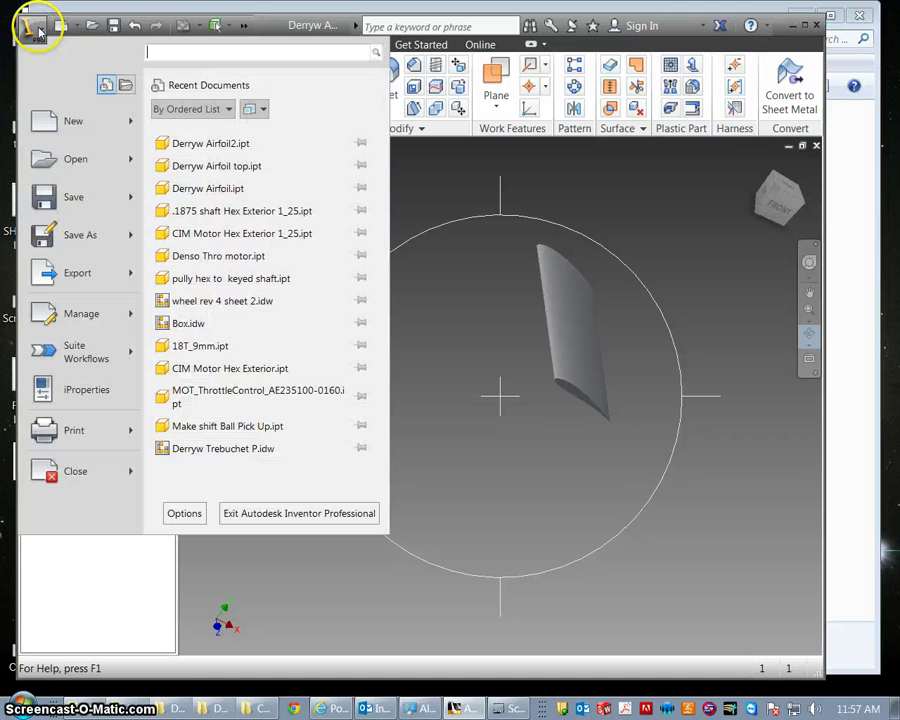
left_click(95, 197)
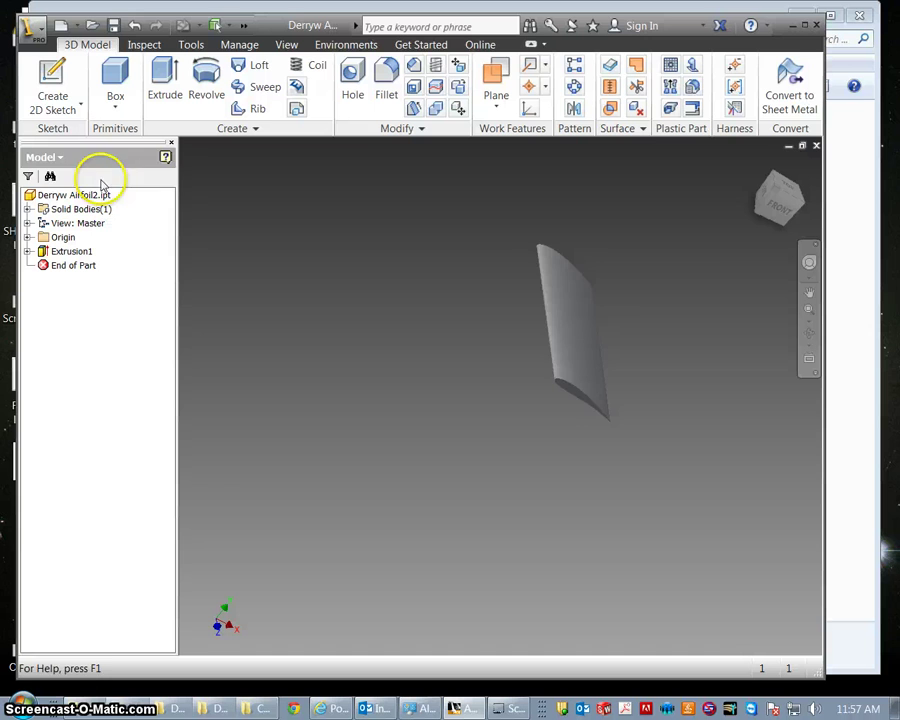
middle_click_drag(330, 362, 549, 366, "shift")
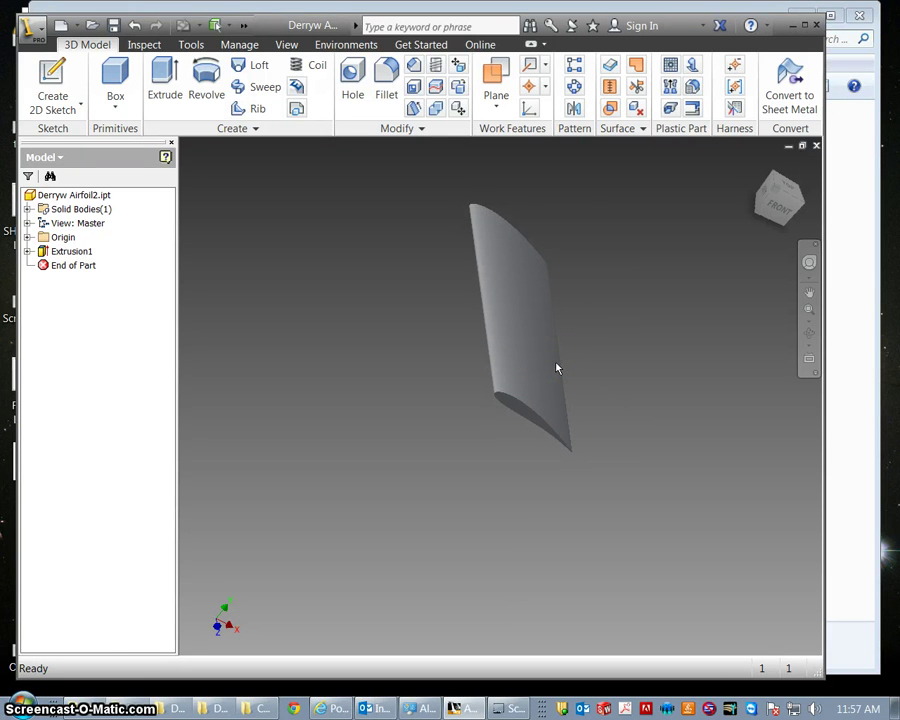
mouse_move(558, 366)
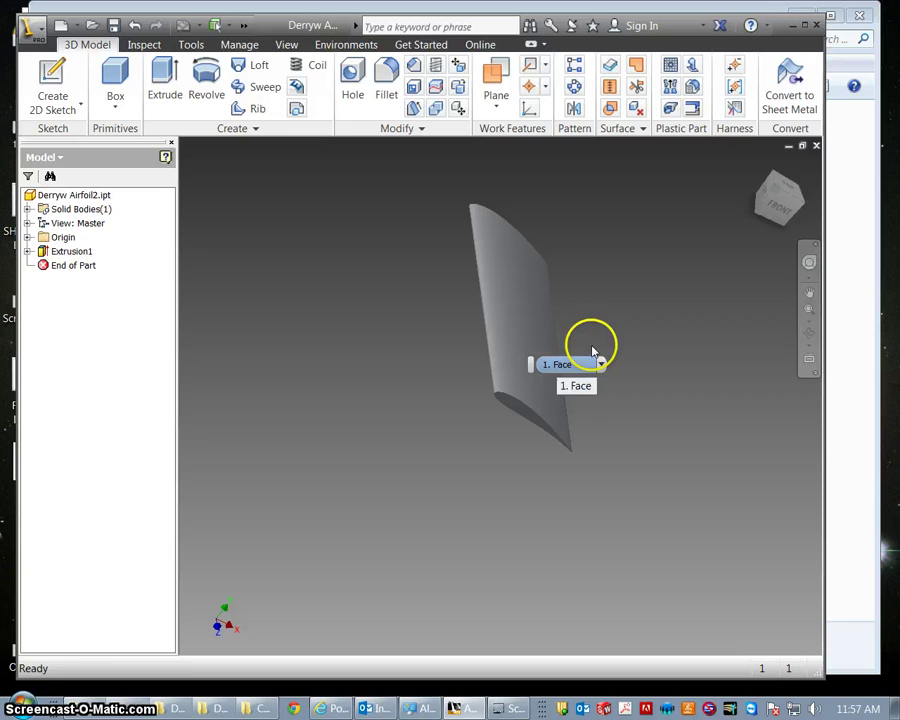